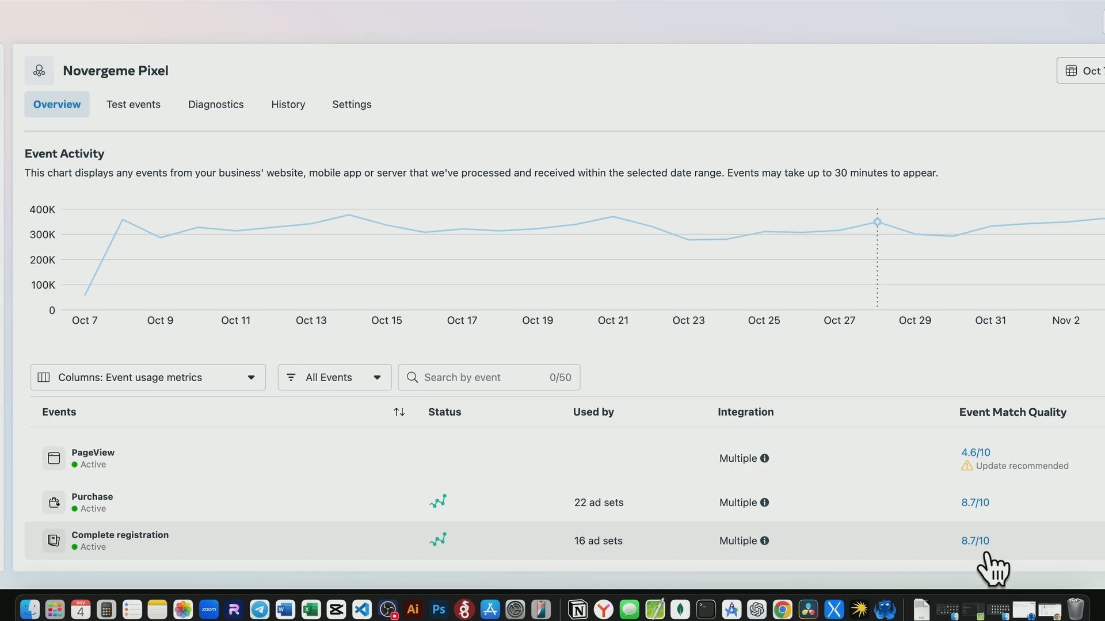
- Examine the Purchase event's match quality score, shared customer information parameters, and recommendations
click(977, 507)
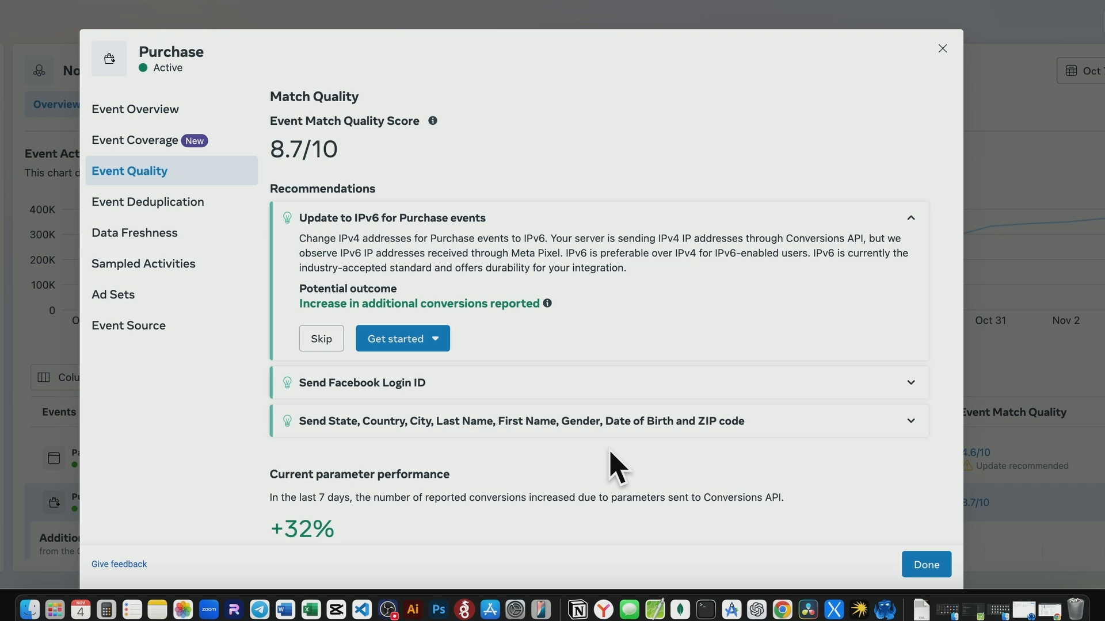
scroll(584, 489, down, 5)
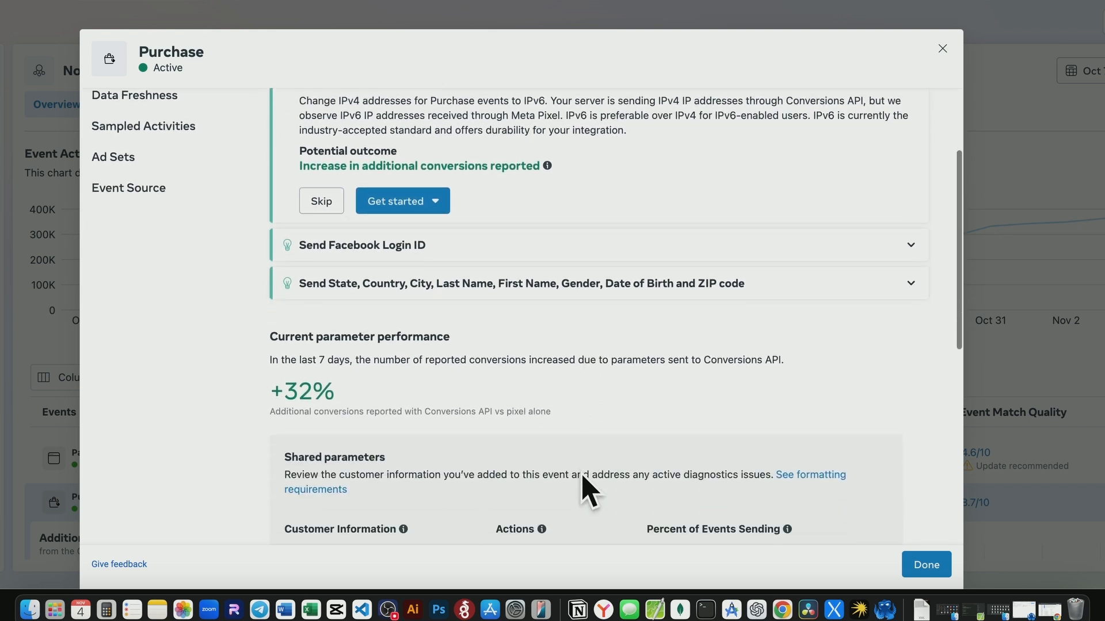
scroll(584, 489, down, 4)
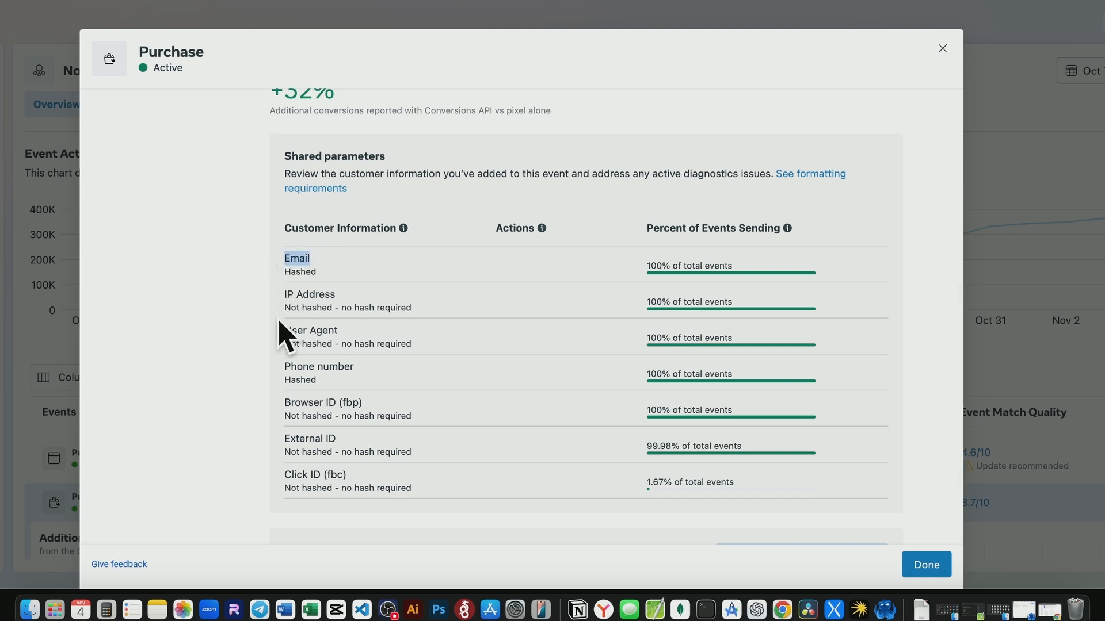
drag(283, 367, 405, 366)
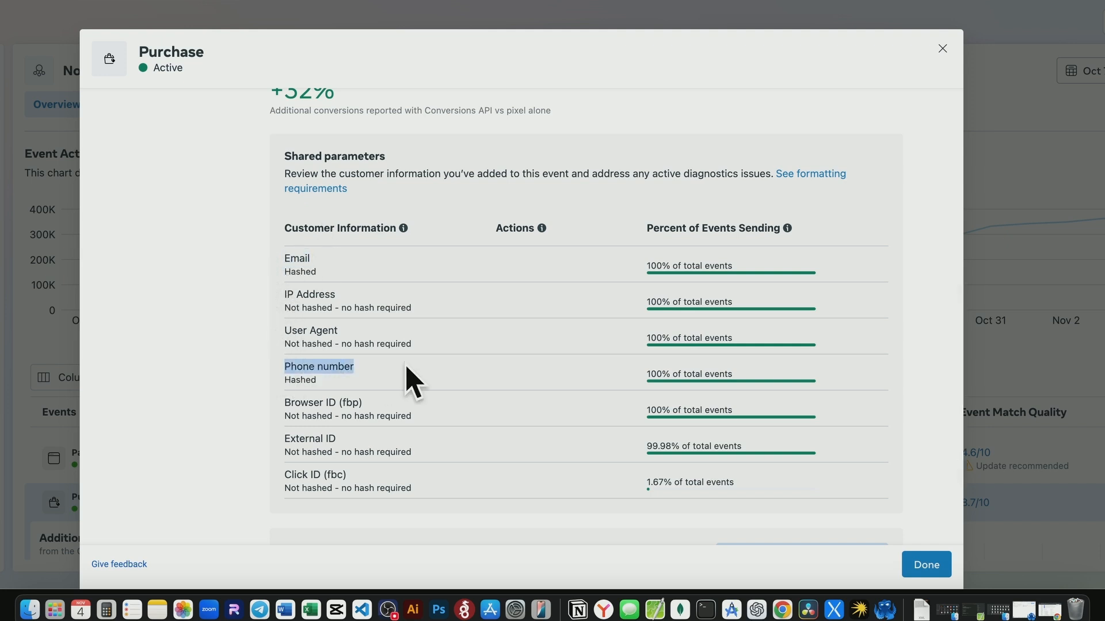
scroll(428, 380, up, 5)
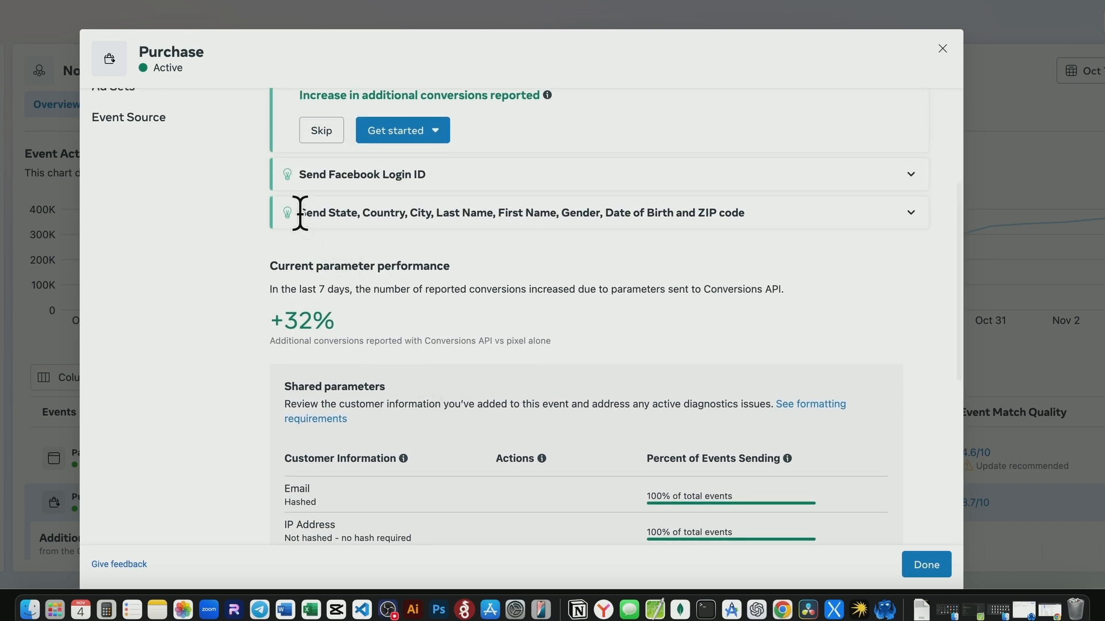
drag(300, 215, 627, 218)
drag(710, 214, 774, 217)
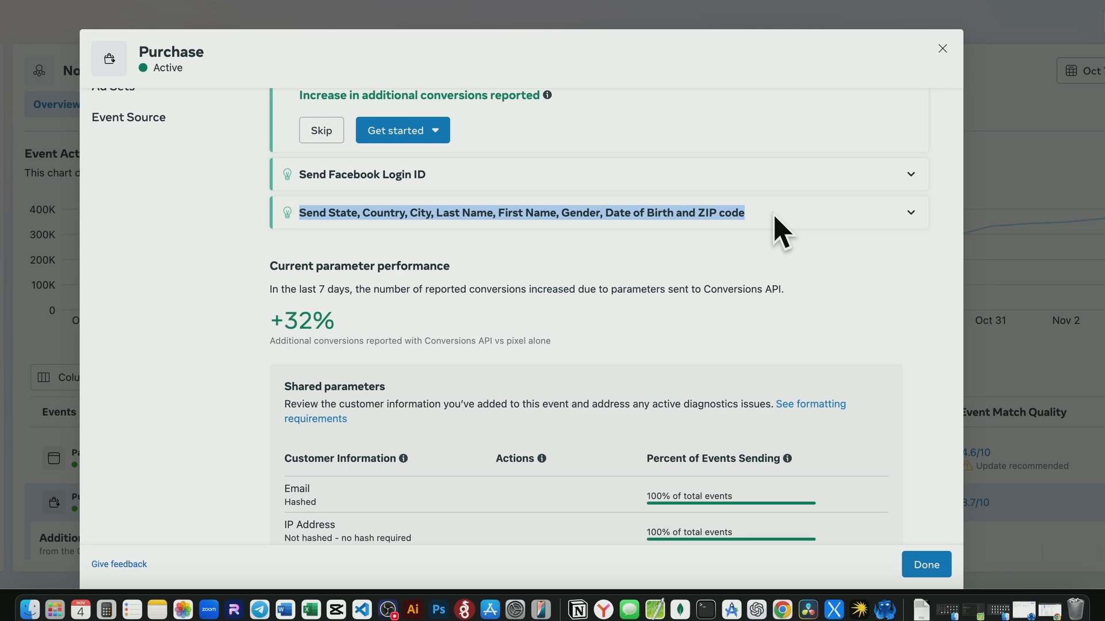
scroll(771, 299, up, 5)
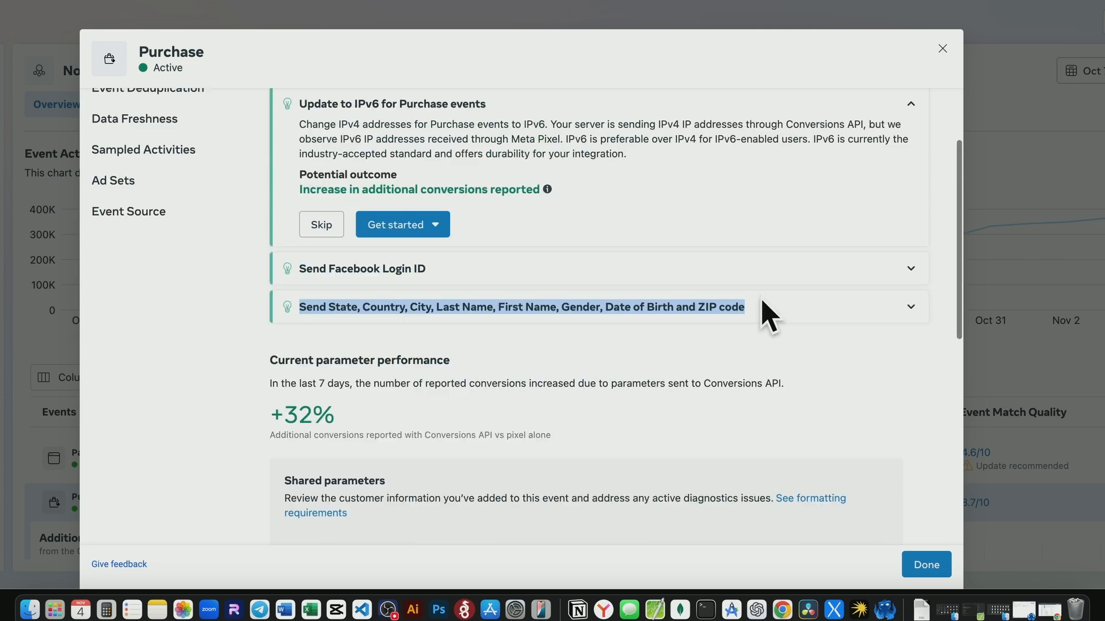
drag(351, 150, 271, 150)
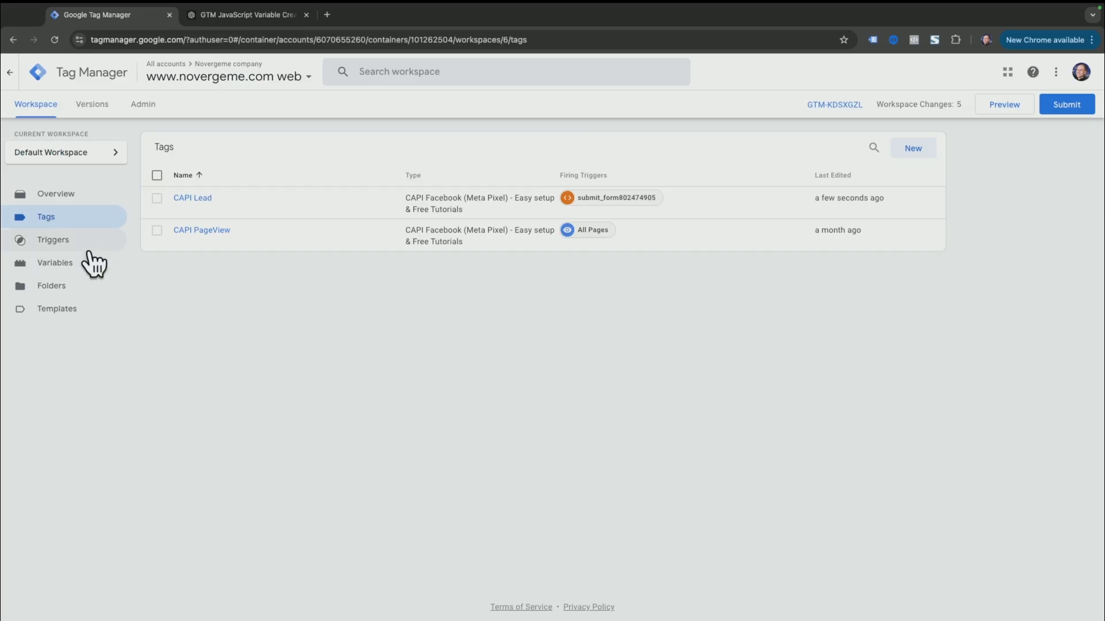
- Create and save an All Elements click trigger in Tag Manager under its default name
click(66, 241)
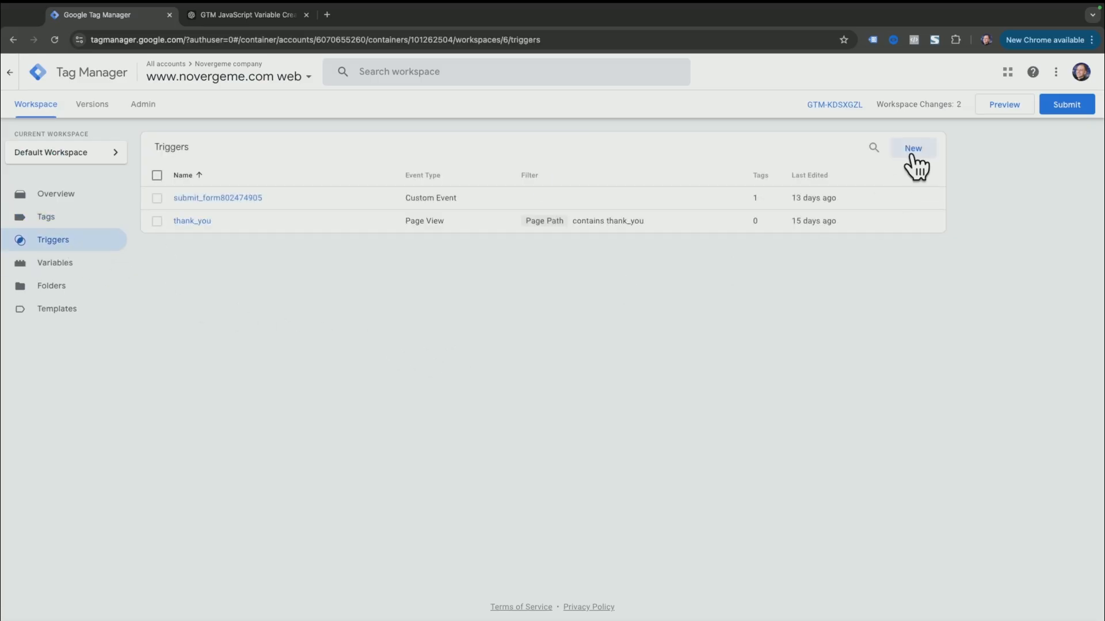
click(909, 151)
click(881, 170)
click(801, 331)
click(1038, 70)
click(645, 242)
- Create and save a Just Links click trigger under its default name
click(913, 148)
click(727, 182)
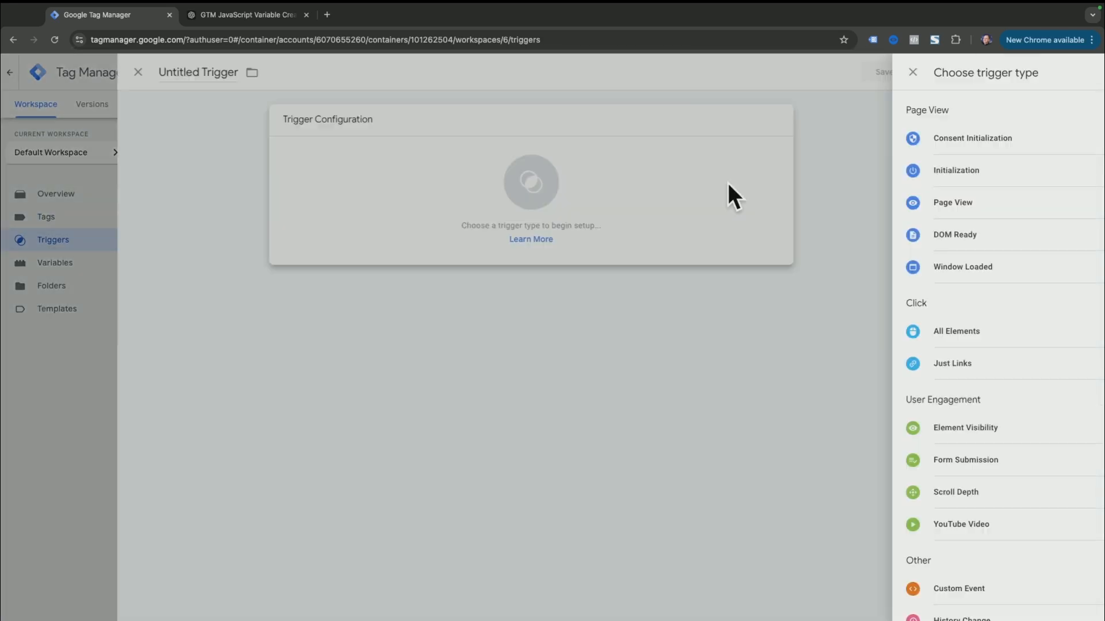
click(760, 364)
click(1038, 71)
click(646, 242)
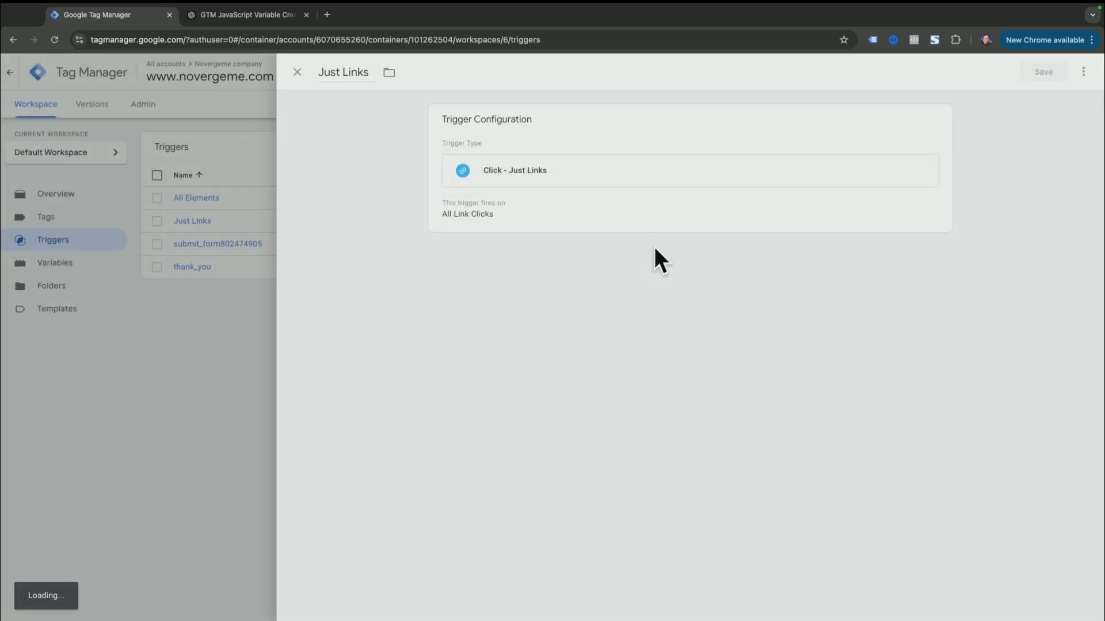
- Enable the built-in utility variables Environment Name, Container ID, Container Version, Random Number and HTML ID
click(80, 264)
click(903, 150)
click(756, 281)
click(756, 304)
click(756, 326)
click(757, 349)
click(757, 373)
- Enable the built-in variables Error Message, Error URL, Error Line and Debug Mode
click(757, 428)
click(757, 451)
click(756, 474)
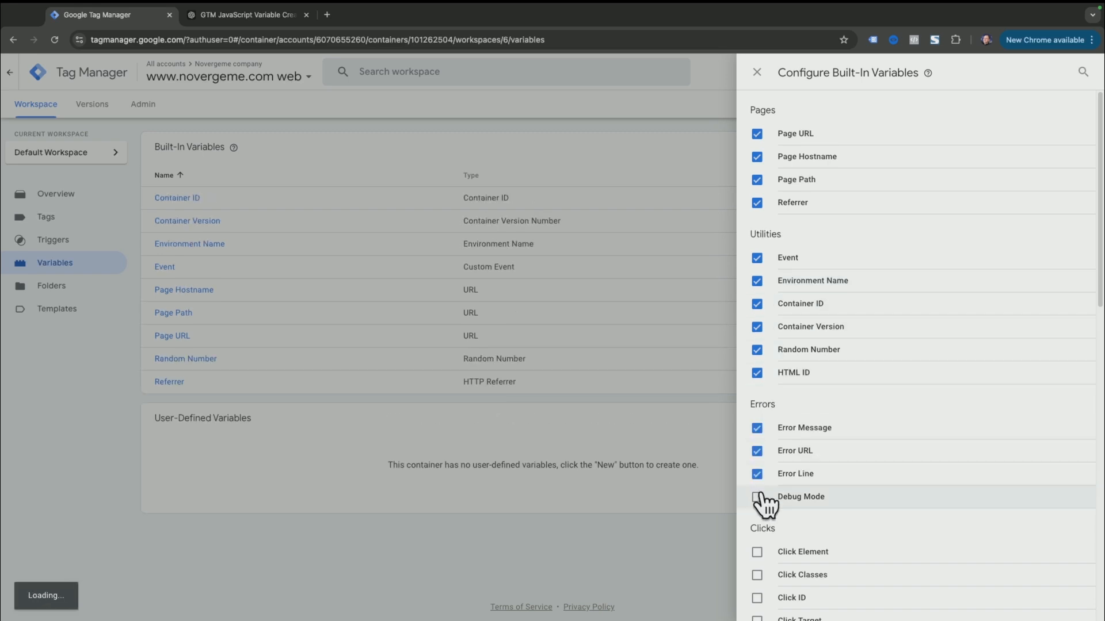
click(757, 497)
- Enable all built-in click variables: Click Element, Classes, ID, Target, URL and Text
scroll(765, 495, down, 5)
click(756, 271)
click(756, 294)
click(757, 317)
click(756, 340)
click(756, 363)
click(757, 386)
- Enable all built-in form variables: Form Element, Classes, ID, Target, URL and Text
click(757, 442)
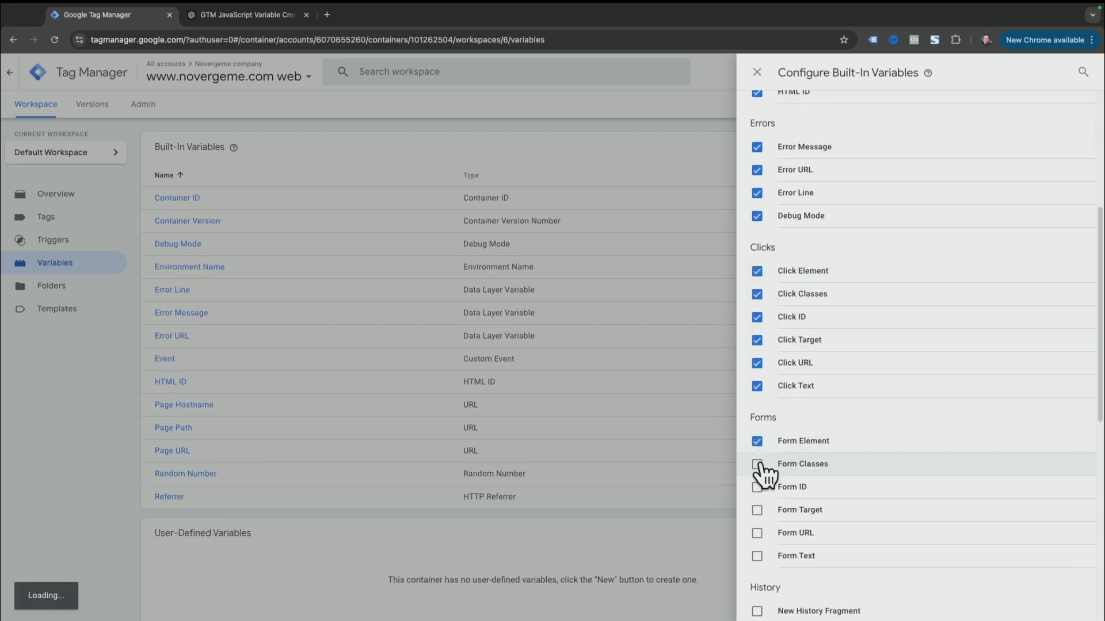
click(757, 464)
scroll(765, 460, down, 5)
click(757, 250)
click(756, 273)
click(757, 296)
- Enable the built-in history variables: new and old History Fragment, new and old History State, and History Source
click(756, 352)
click(757, 375)
click(757, 398)
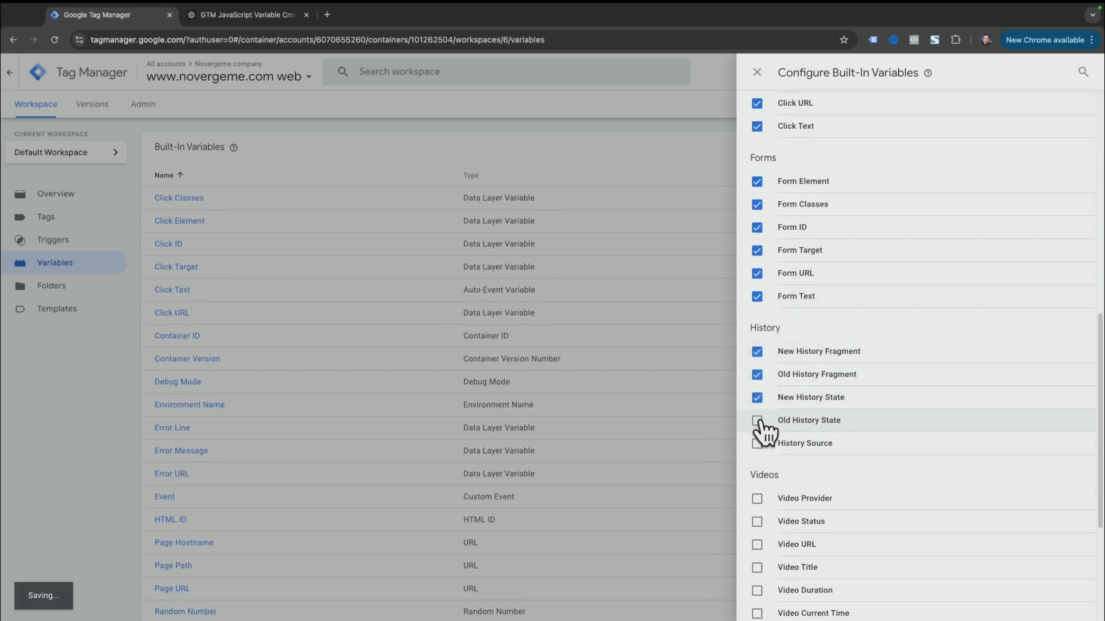
click(756, 421)
click(757, 444)
- Enable all built-in video variables, from Video Provider through Video Visible
scroll(765, 438, down, 5)
click(757, 317)
click(756, 340)
click(757, 363)
click(757, 386)
click(756, 409)
click(757, 432)
- Enable the built-in scrolling and visibility variables and close the built-in variable configuration
click(756, 487)
click(757, 511)
click(757, 534)
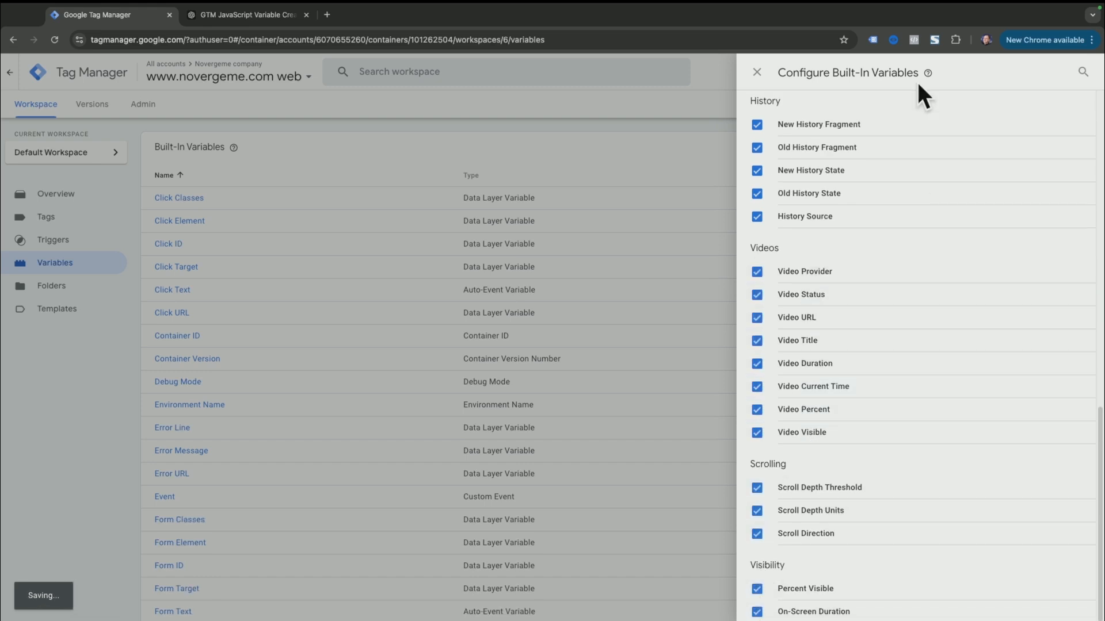
click(756, 71)
click(59, 224)
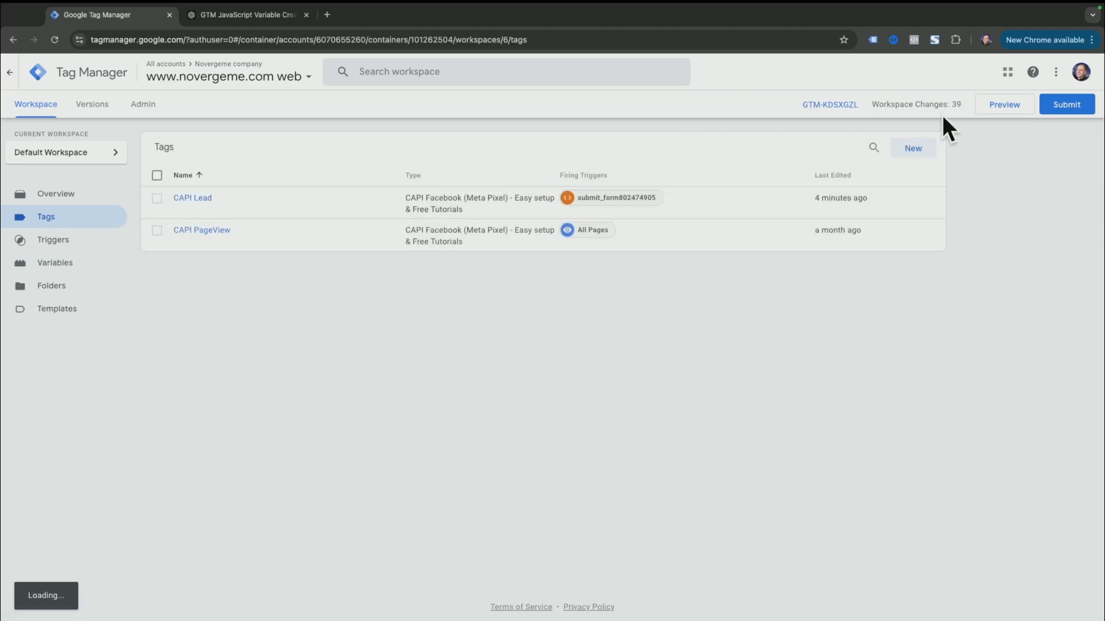
click(996, 106)
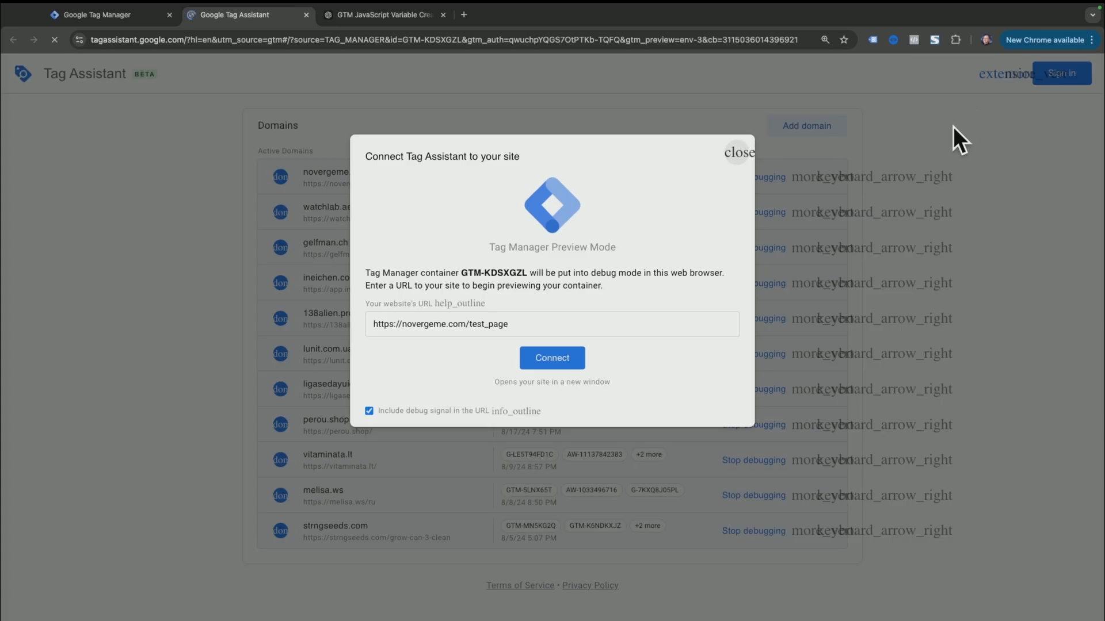
click(552, 358)
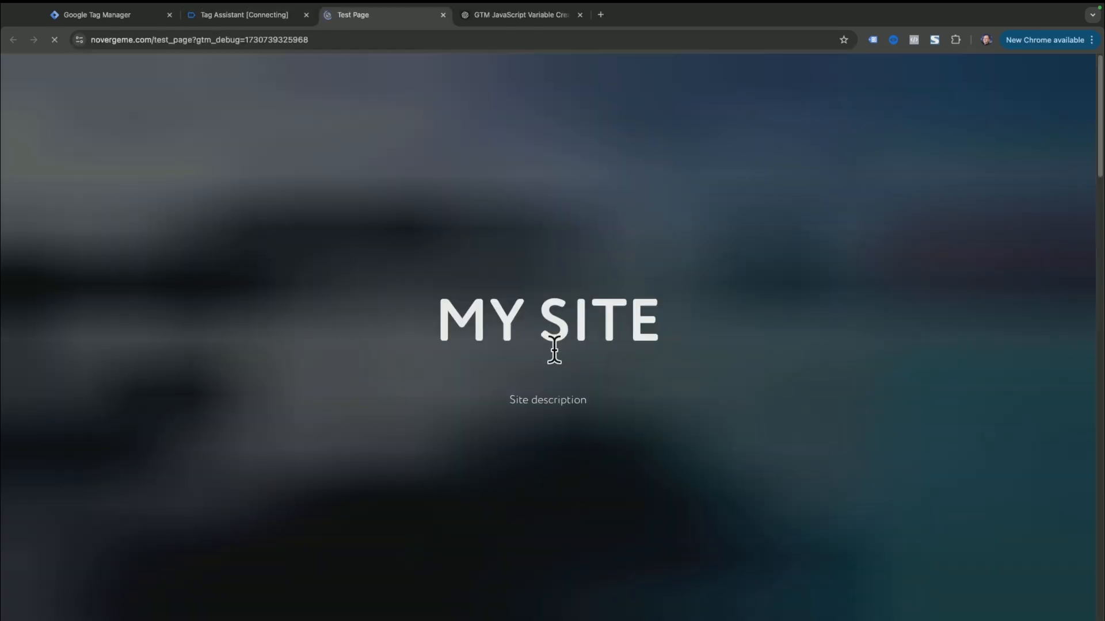
- Fill in the test form's email, phone and name fields with the saved contact details
scroll(561, 413, down, 10)
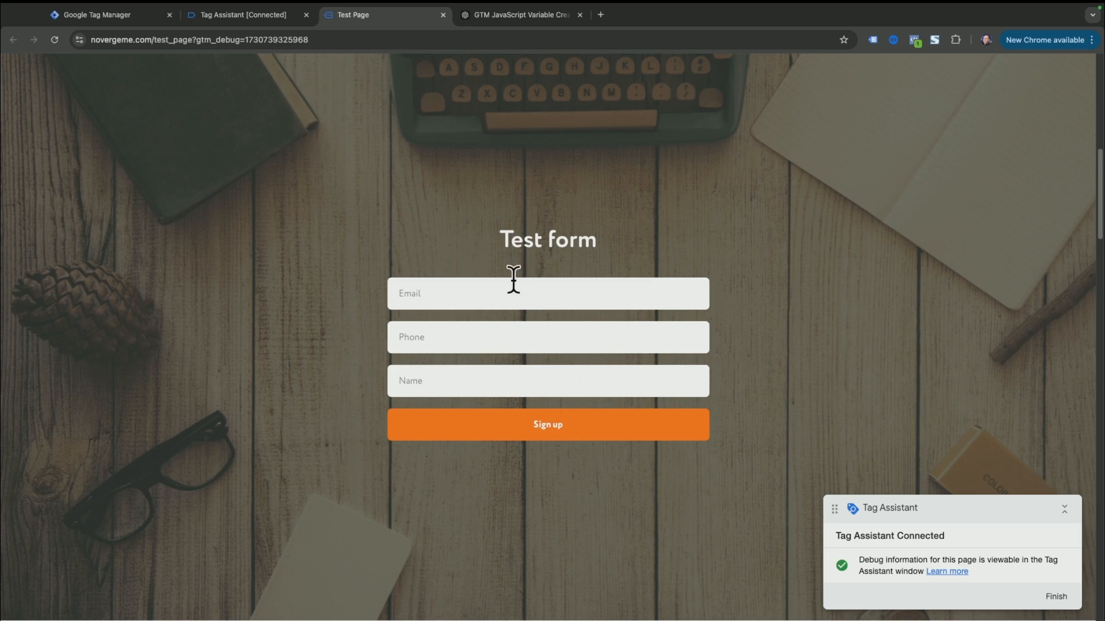
click(552, 291)
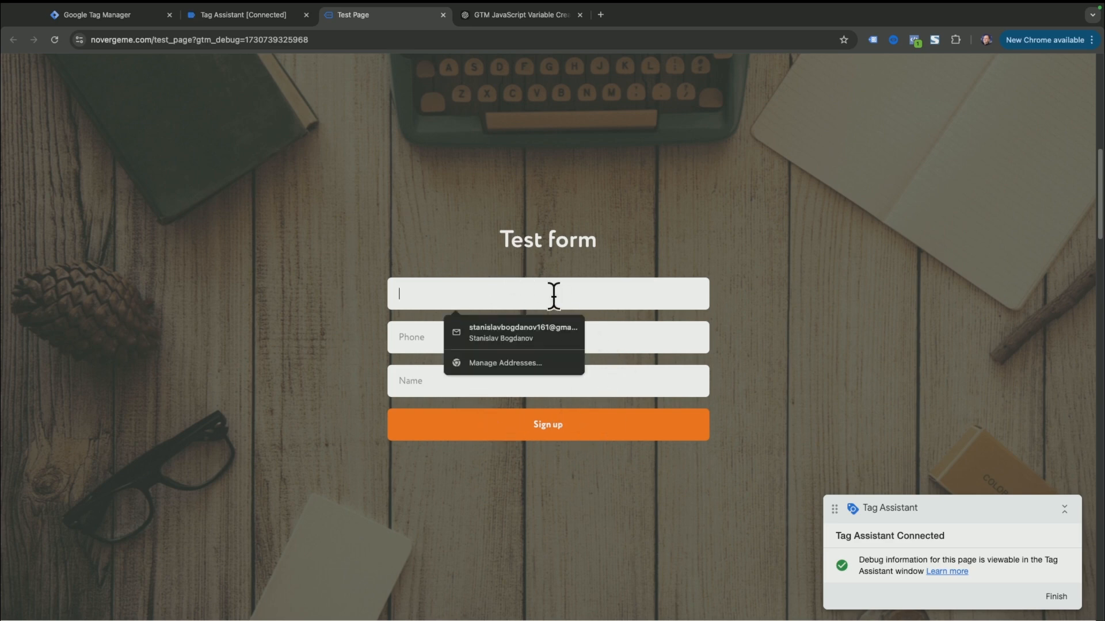
click(548, 328)
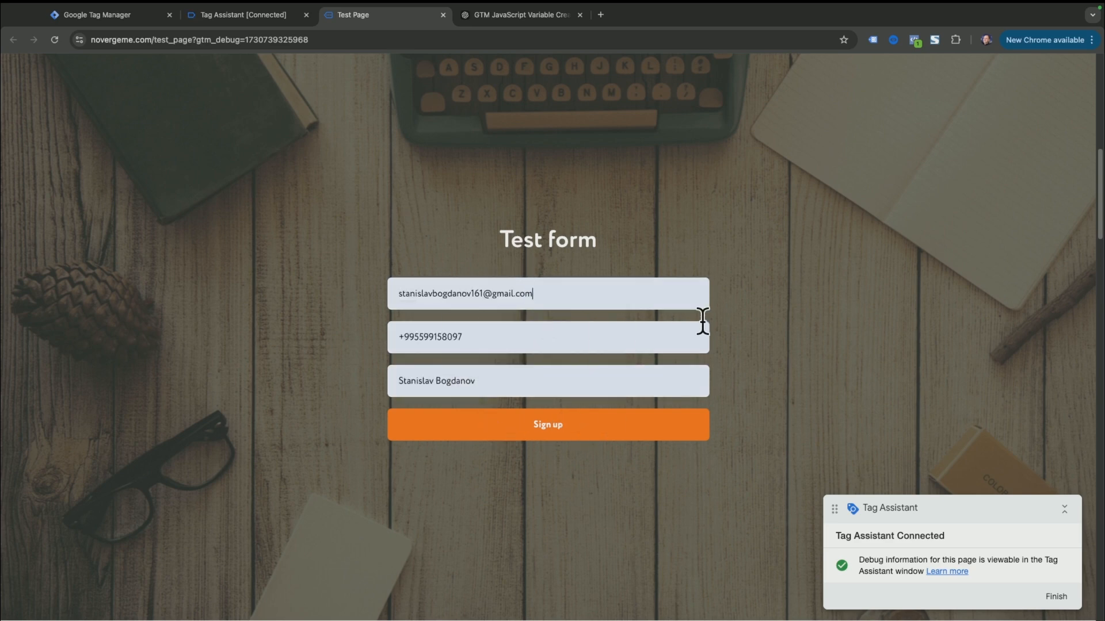
- Inspect the test form's Email field and copy its input element's HTML
right_click(594, 299)
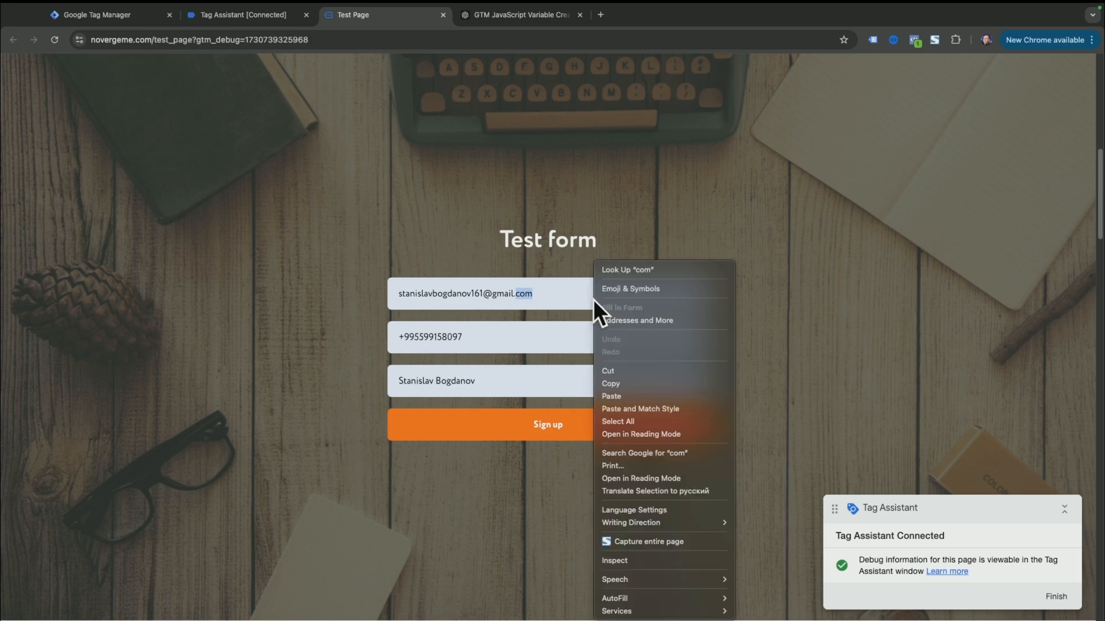
click(648, 563)
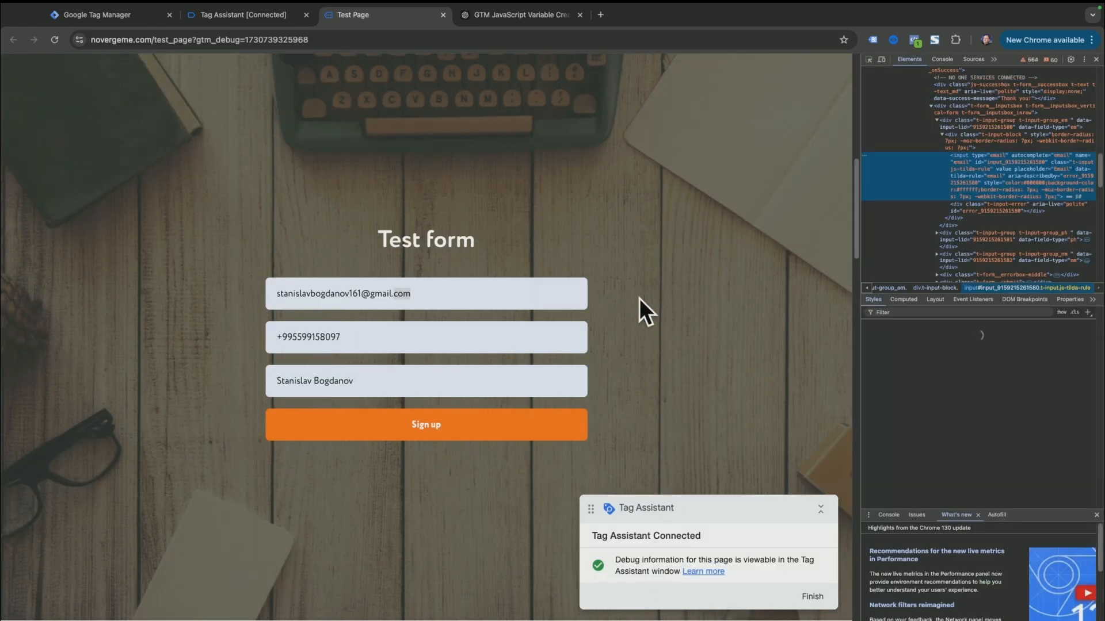
right_click(995, 179)
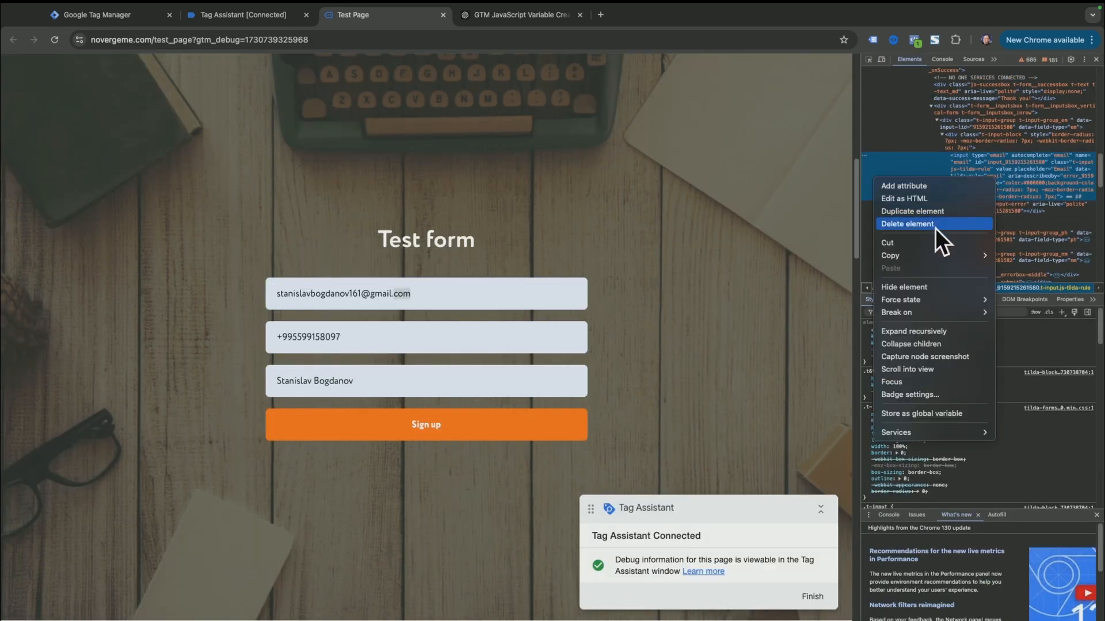
click(933, 199)
drag(949, 156, 1085, 254)
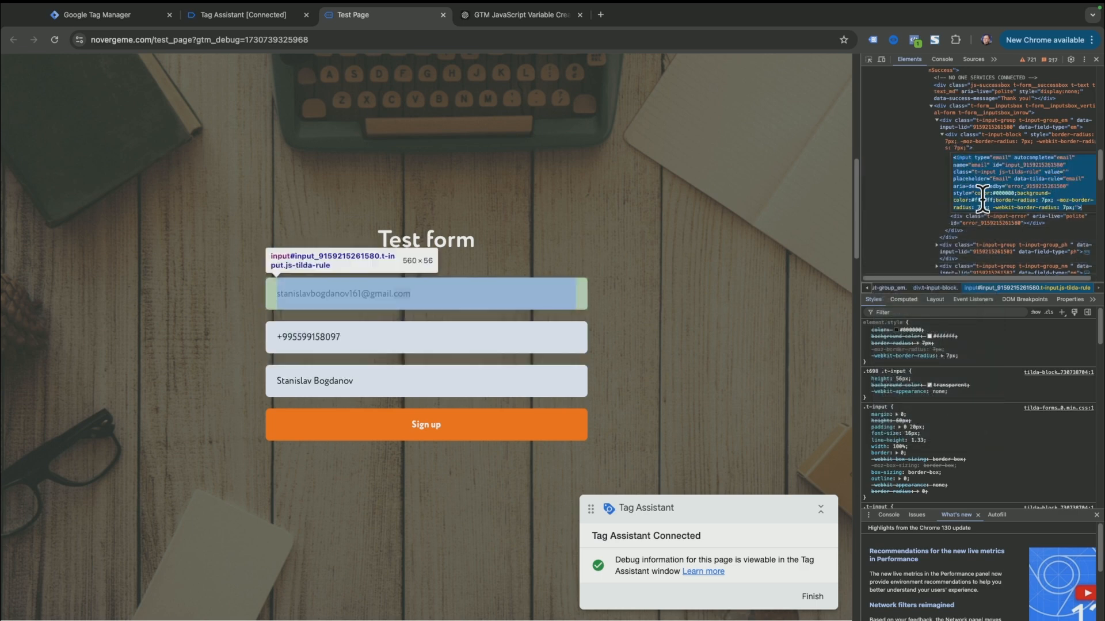
- Switch to the ChatGPT conversation, review the email input prompt, and copy the JavaScript code from its answer
click(533, 19)
drag(471, 120, 729, 121)
drag(471, 148, 688, 148)
drag(472, 162, 710, 230)
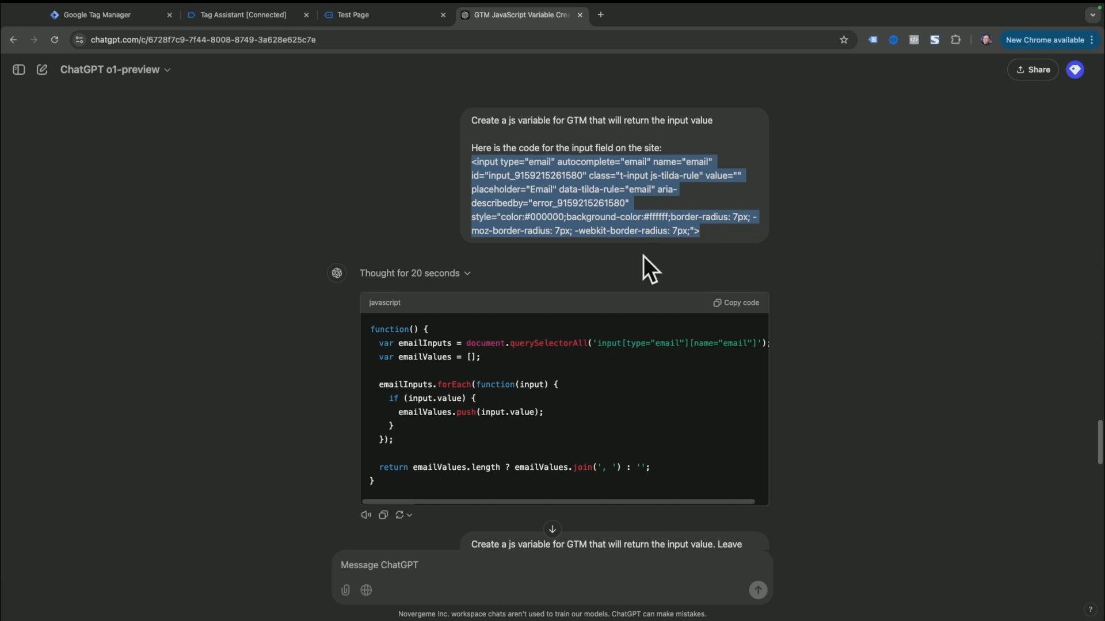
scroll(653, 272, down, 5)
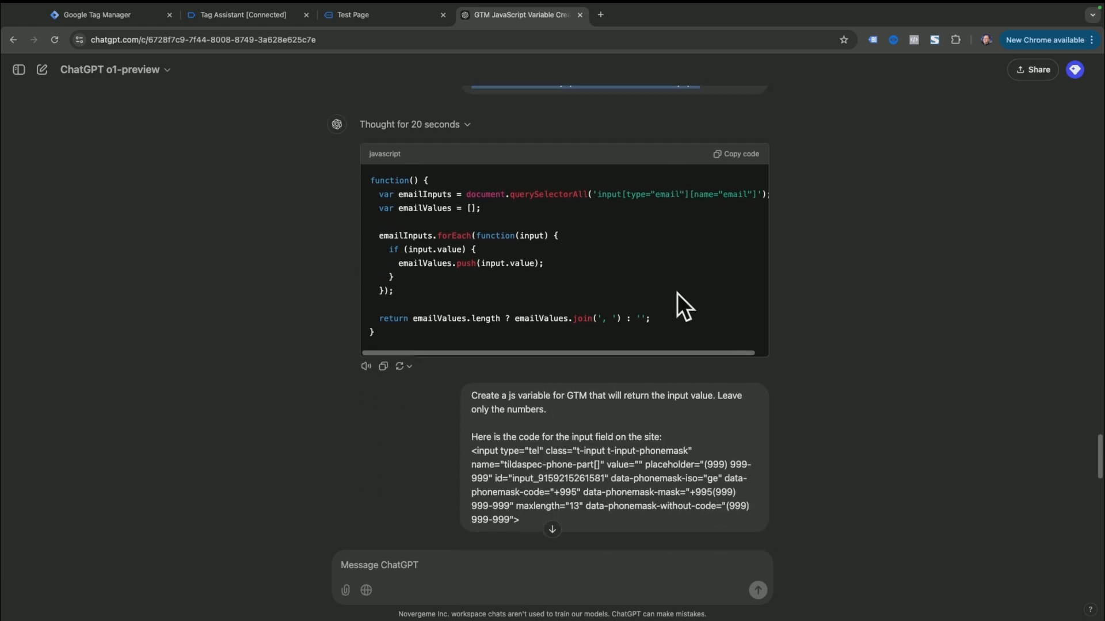
click(738, 154)
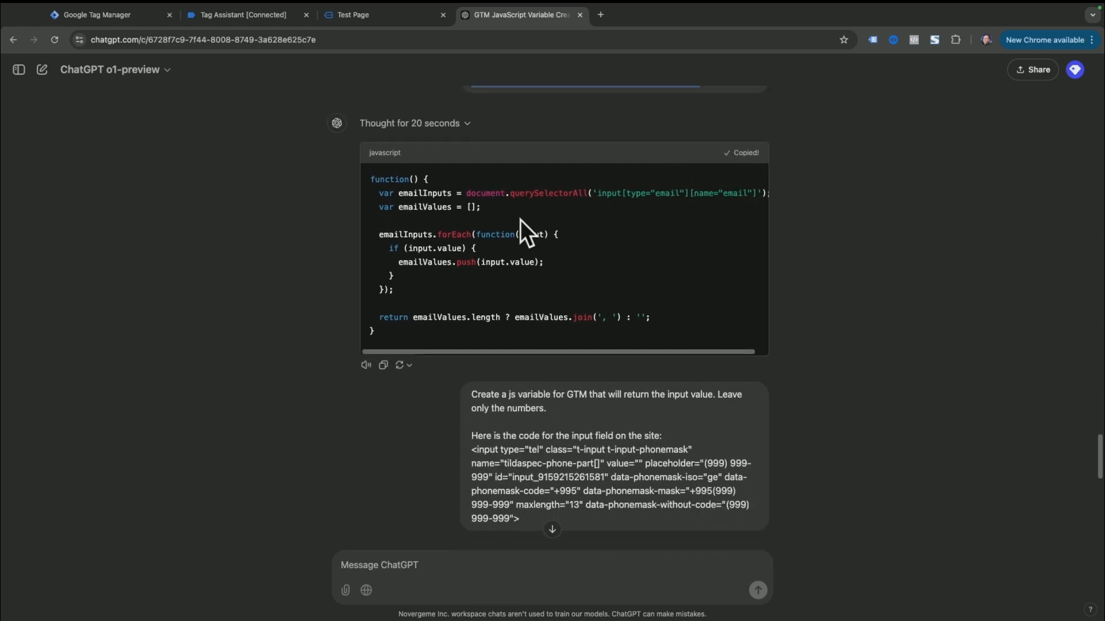
- Switch back to Google Tag Manager, open the CAPI Lead tag for editing, and expand its customer information parameters
click(125, 14)
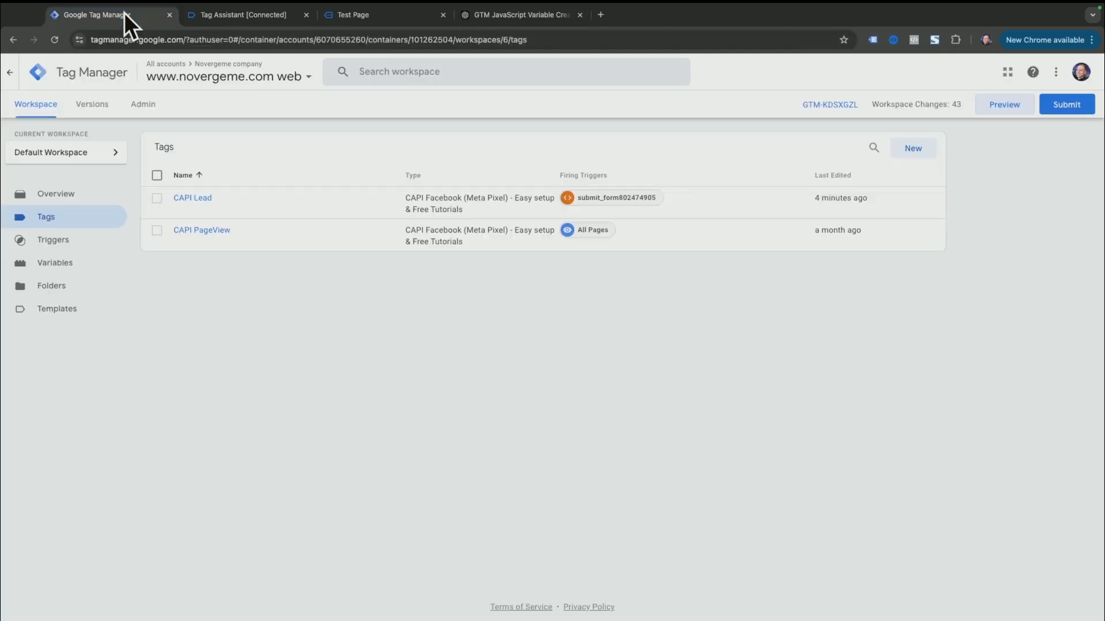
click(191, 197)
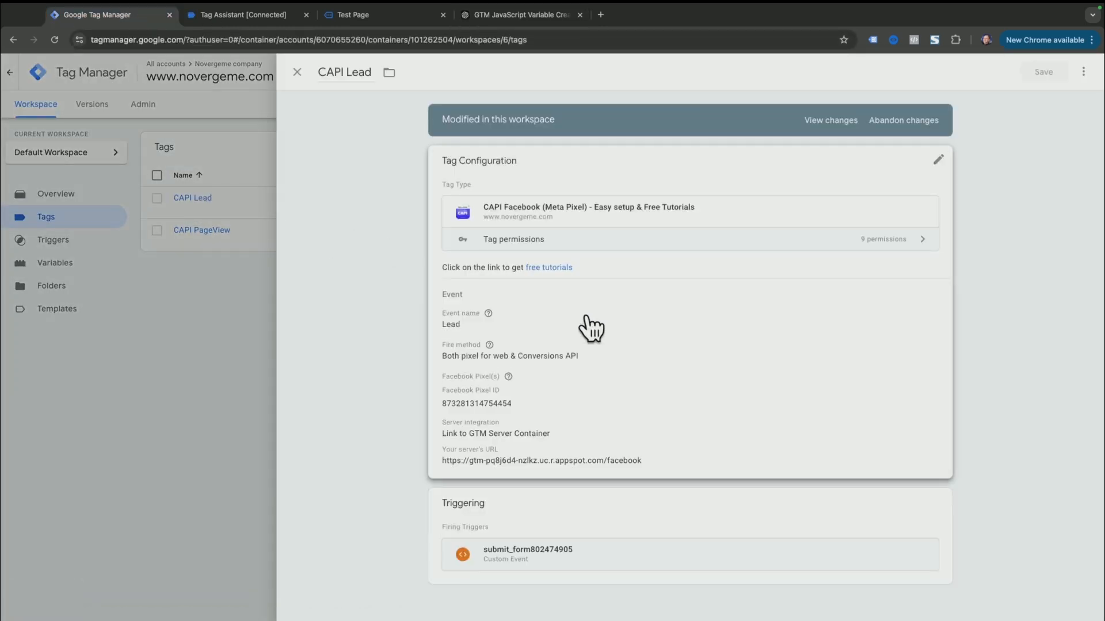
click(614, 361)
scroll(615, 362, down, 5)
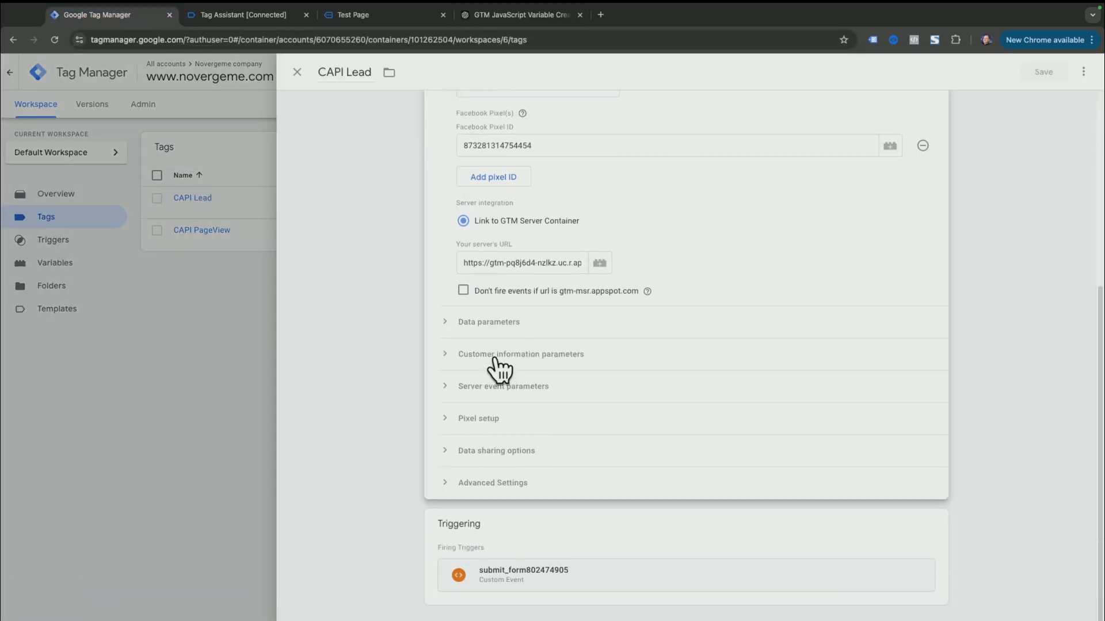
click(498, 360)
- Start a new Custom JavaScript variable for the Email (em) parameter and paste the copied email input code into it
click(596, 393)
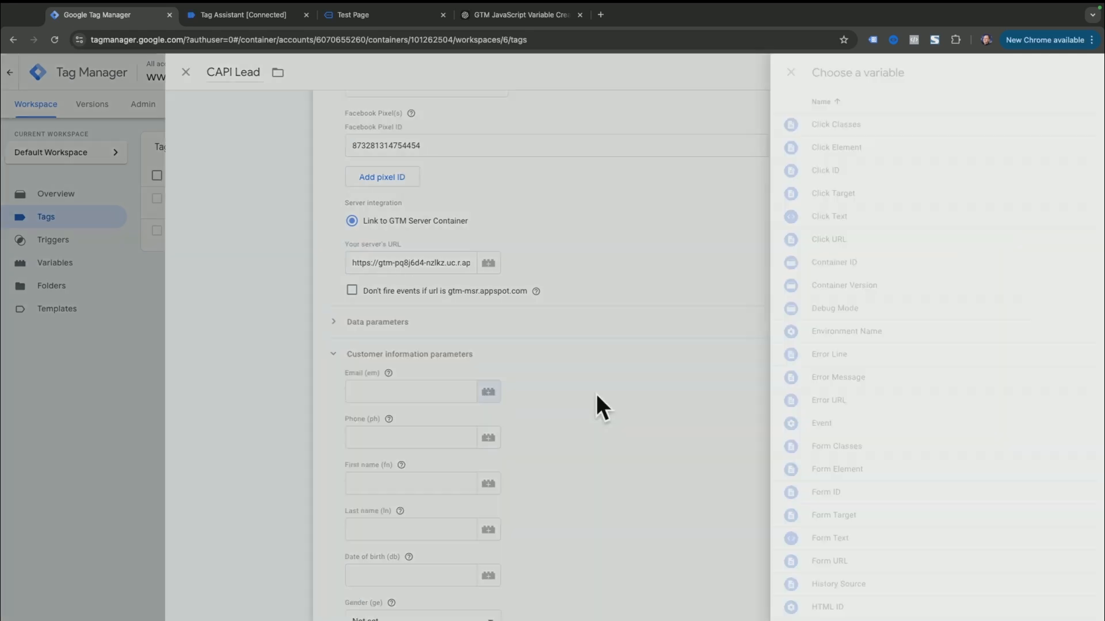
click(1067, 73)
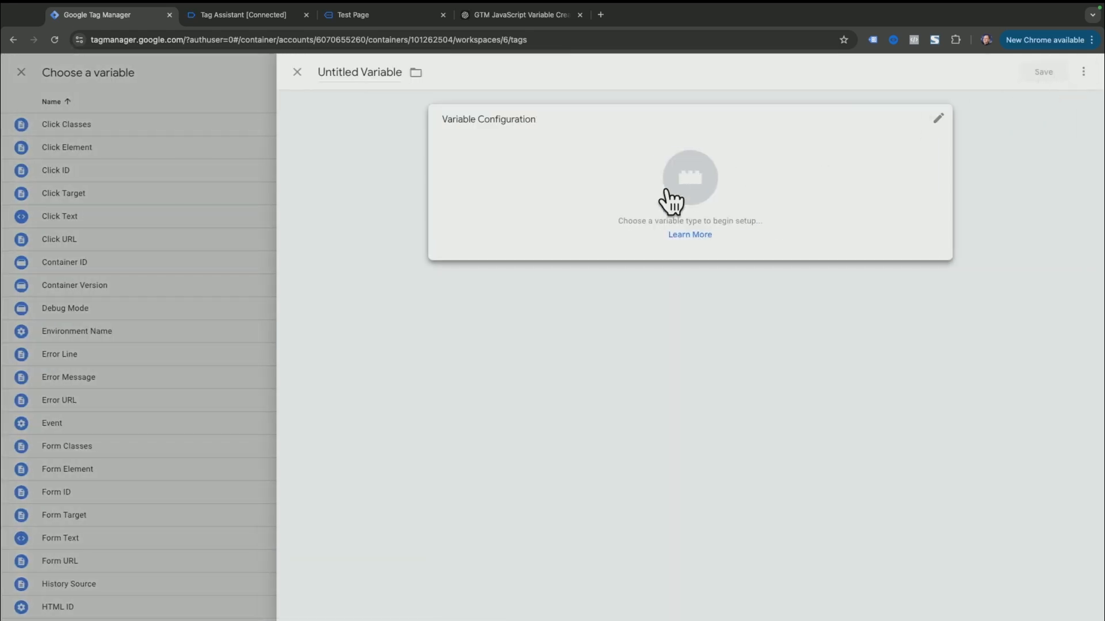
click(667, 190)
click(831, 314)
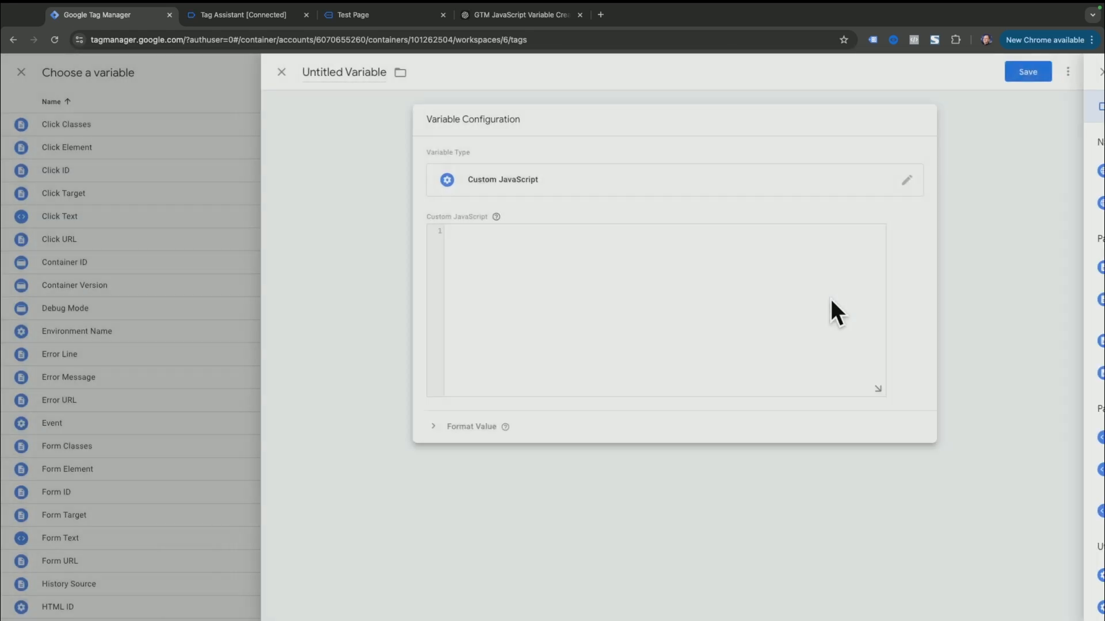
click(606, 296)
key(ctrl+v)
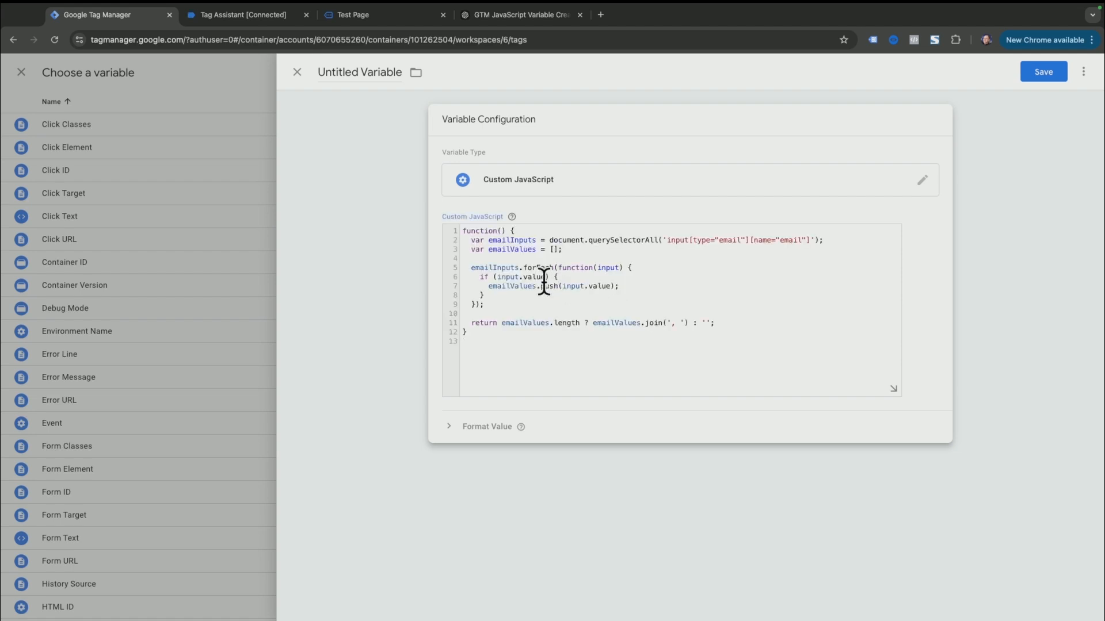
- Name the new Custom JavaScript variable email and save it
click(374, 72)
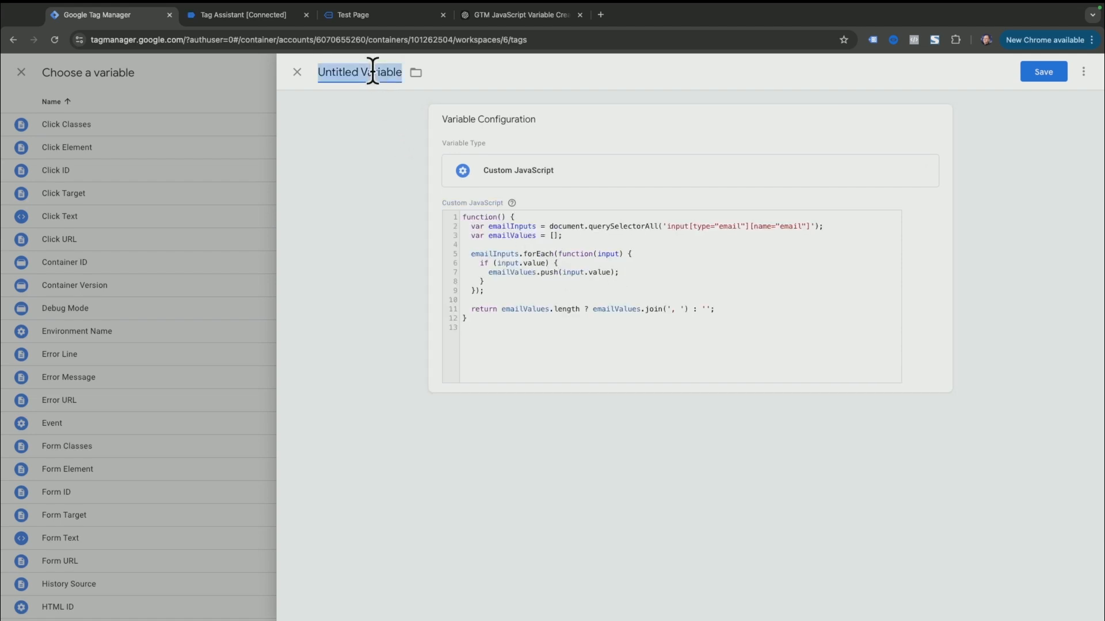
text(emai)
click(1045, 74)
- Switch to the test page, inspect the form's Phone field, and copy its input element's HTML
scroll(465, 430, down, 3)
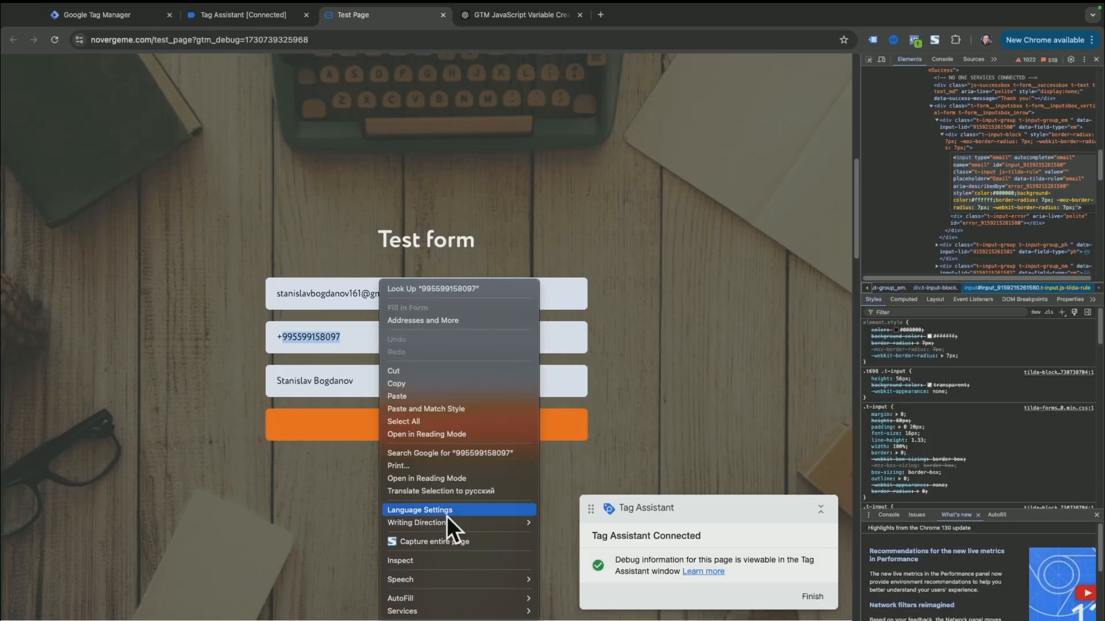
click(444, 604)
key(super+a)
- Switch to the ChatGPT conversation, review the numbers-only phone input prompt, and copy the JavaScript code from its answer
click(517, 15)
scroll(561, 225, down, 5)
drag(471, 117, 546, 132)
drag(471, 158, 520, 241)
scroll(543, 275, down, 1)
click(737, 299)
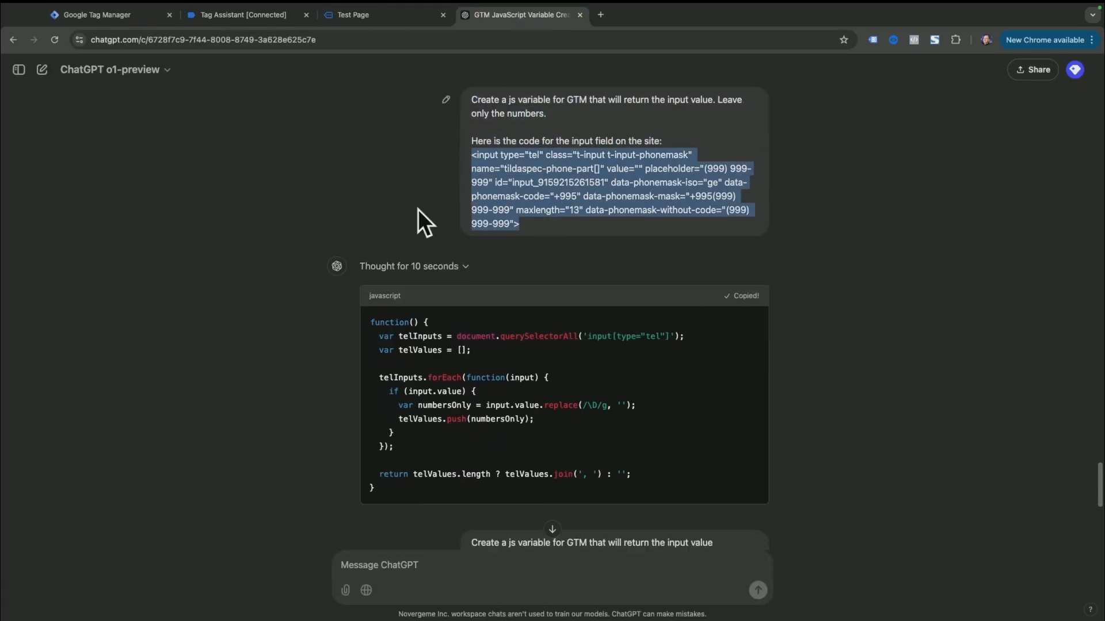
- Back in Google Tag Manager, create a Custom JavaScript variable named phone from the copied code for the Phone (ph) parameter and save it
click(122, 18)
click(599, 324)
click(1073, 72)
click(633, 301)
text(function() {   var telInputs = document.querySelectorAll('input[type="tel"]');   var telValues = [];    telInputs.forEach(function(input) {     if (input.value) {       var numbersOnly = input.value.replace(/\D/g, '');       telValues.push(numbersOnly);     }   });    return telValues.length ? telValues.join(', ') : ''; })
click(365, 70)
text(phone)
click(1043, 72)
- Switch to the test page, inspect the form's Name field, and copy its input element's HTML
click(353, 17)
click(379, 382)
right_click(379, 382)
click(423, 579)
right_click(983, 167)
click(1015, 190)
key(super+a)
- Switch to the ChatGPT conversation, review the name input prompt, and copy the JavaScript code from its answer
click(521, 16)
scroll(534, 173, down, 5)
drag(471, 114, 516, 118)
drag(478, 155, 700, 225)
click(736, 297)
- Back in Google Tag Manager, create a Custom JavaScript variable named firstname from the copied code for the First name (fn) parameter and save it
click(97, 16)
click(1074, 72)
click(685, 230)
click(848, 298)
text(function() {   var inputs = document.querySelectorAll('input[name="firstname"]');   var values = [];    inputs.forEach(function(input) {     if (input.value) {       values.push(input.value);     }   });    return values.length ? values.join(', ') : ''; })
click(373, 72)
key(super+a)
text(firstname)
click(1043, 72)
- Save the CAPI Lead tag, start the web container preview, and close the developer tools on the test page
click(1043, 74)
click(1001, 109)
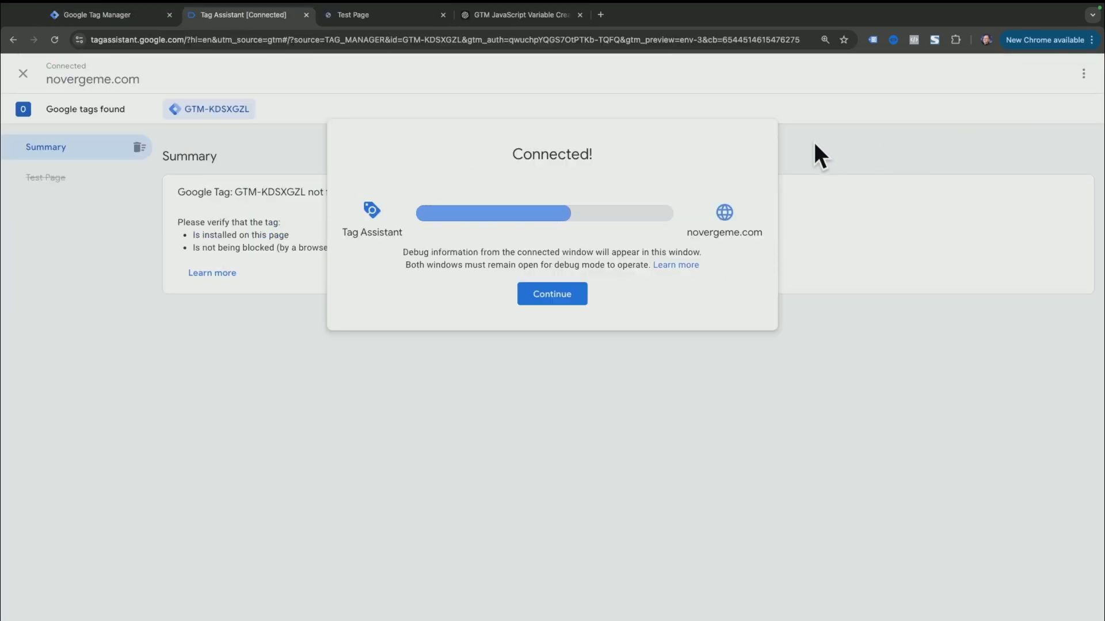
click(364, 16)
click(1096, 59)
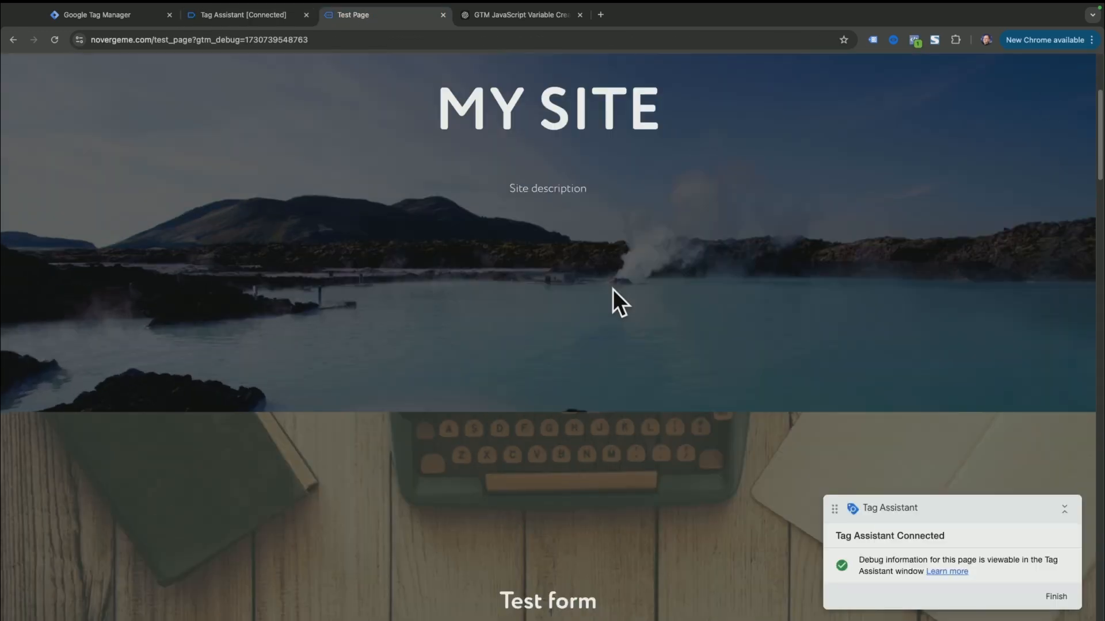
- Fill the test form's email, phone and name fields, and remove the last name from the Name field
scroll(692, 249, down, 5)
click(559, 329)
click(537, 374)
drag(478, 419, 448, 416)
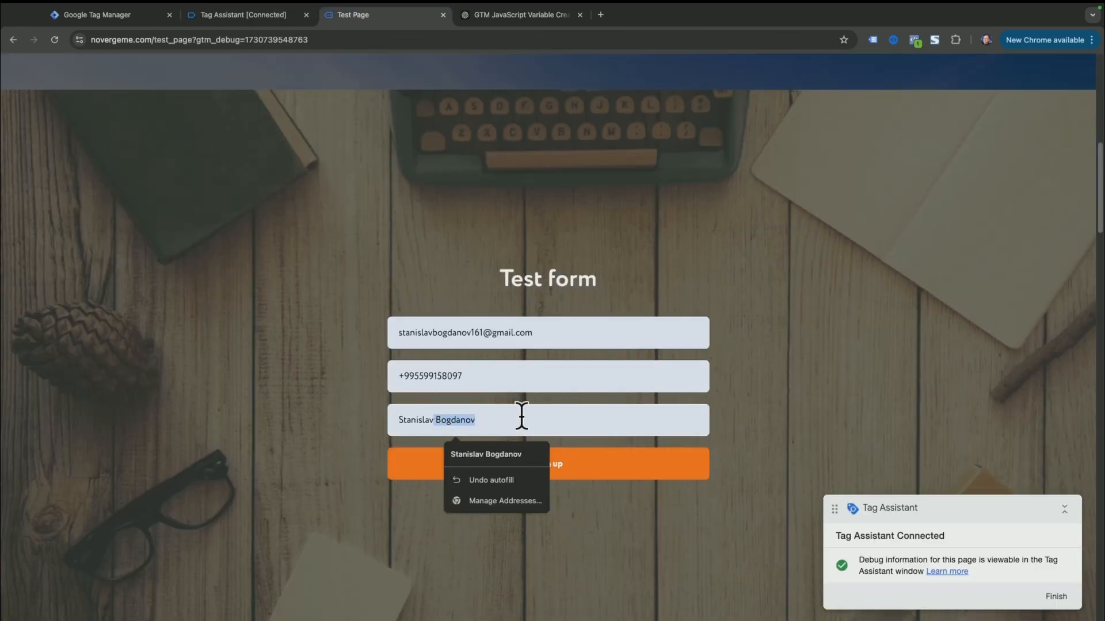
key(BackSpace)
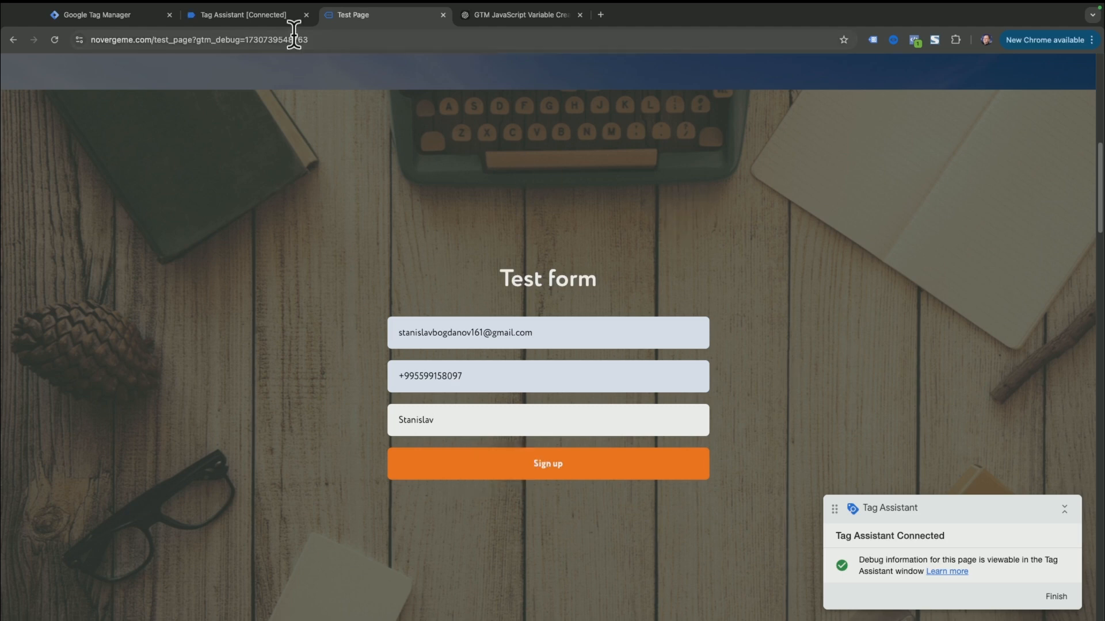
- Examine the email, phone and firstname variable values of the latest Click event in Tag Assistant
click(241, 14)
click(52, 278)
click(57, 205)
click(379, 14)
click(250, 16)
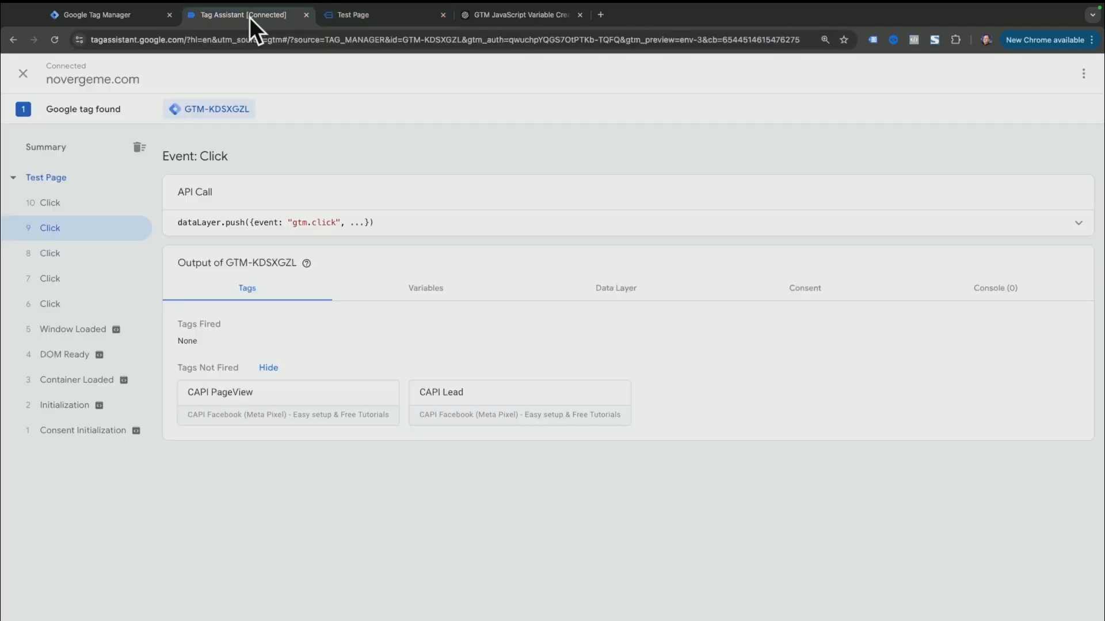
click(60, 208)
click(426, 289)
scroll(598, 374, down, 5)
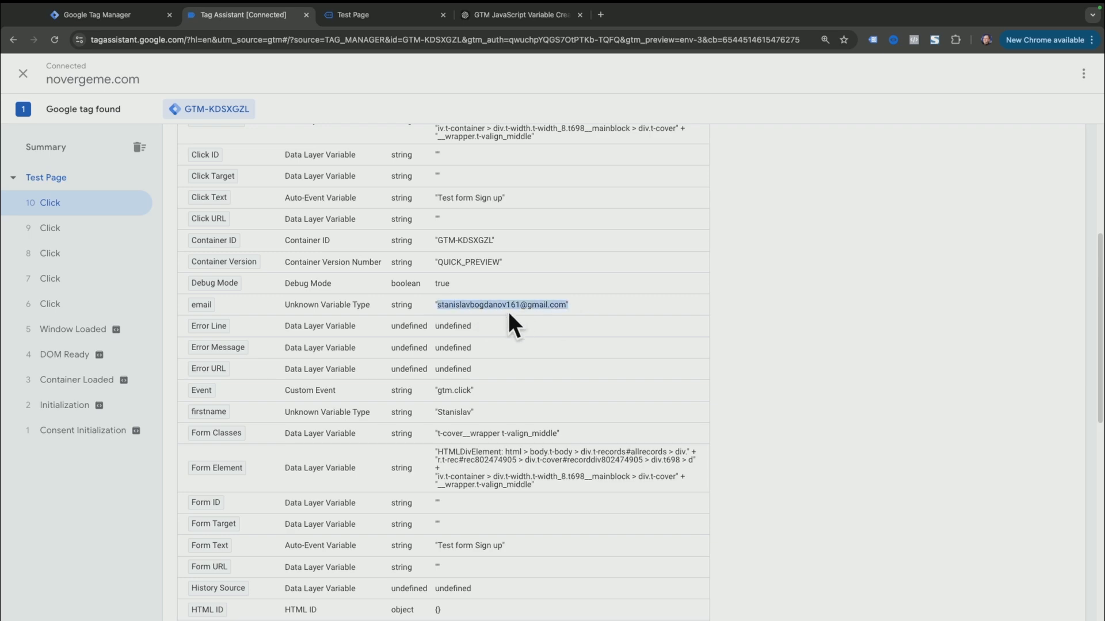
scroll(509, 311, down, 9)
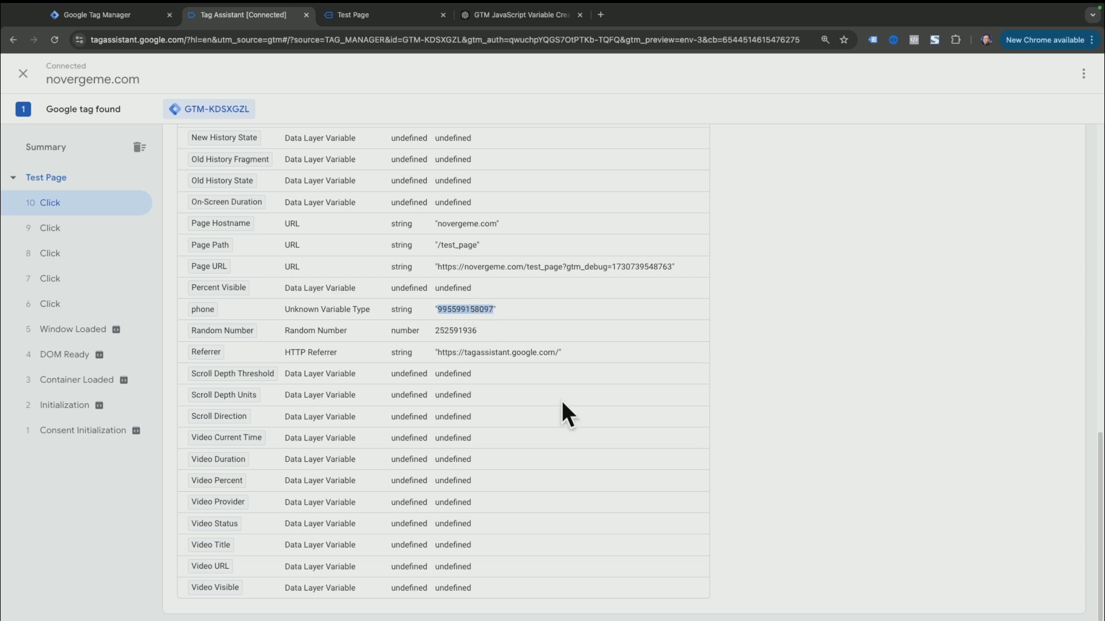
scroll(564, 410, up, 6)
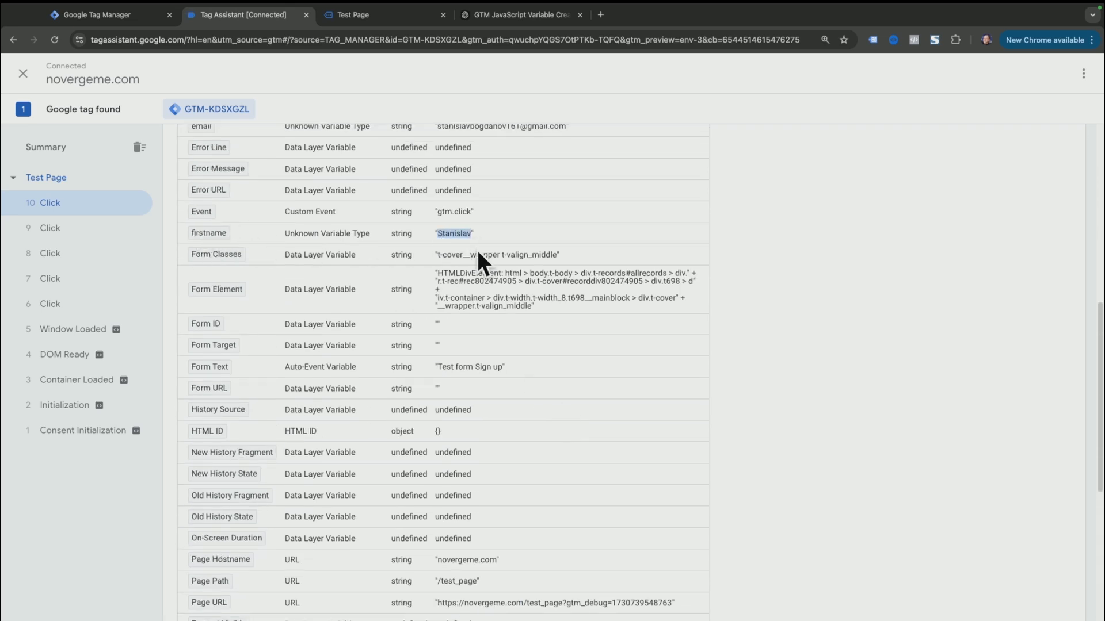
- Submit the test form, and check the email, first name and phone values of the CAPI Lead tag fired on submit_form802474905
click(370, 17)
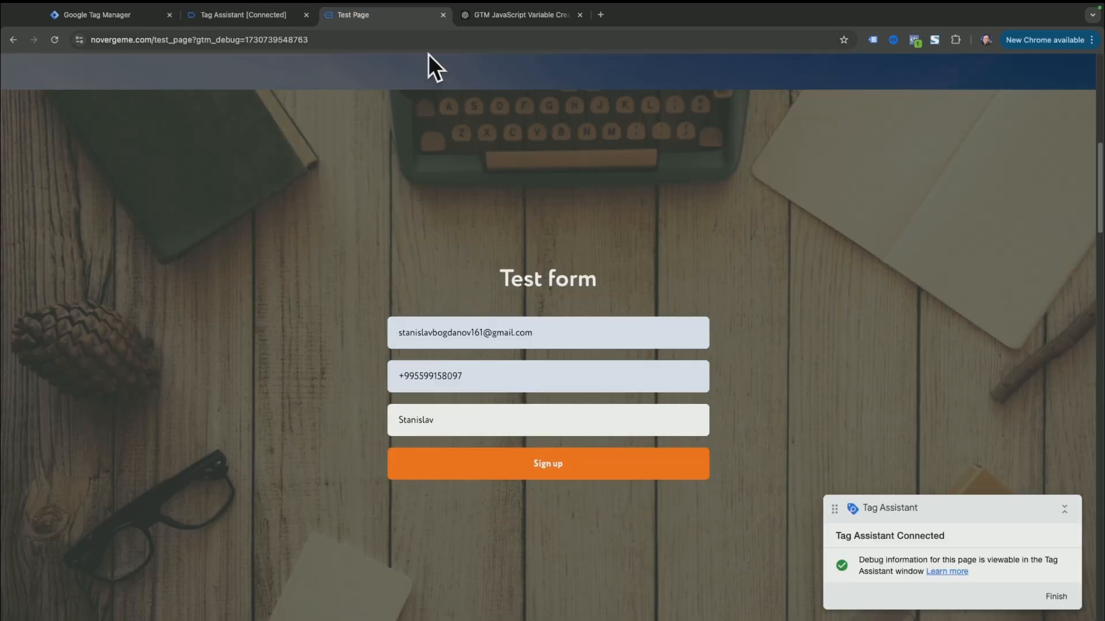
click(552, 469)
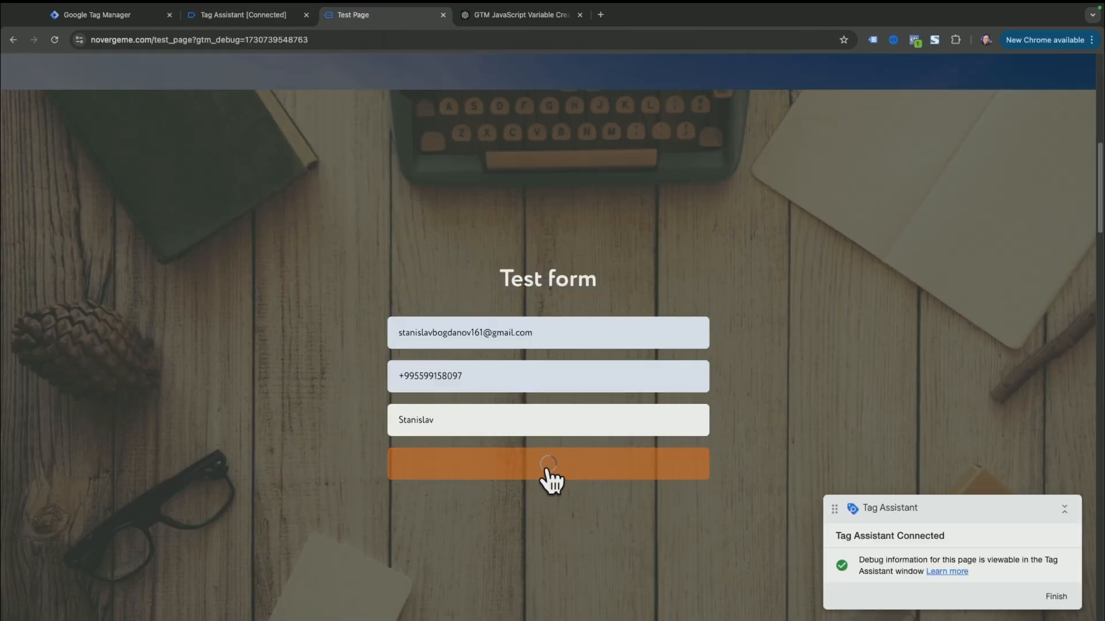
click(250, 14)
click(67, 204)
scroll(426, 305, up, 10)
click(241, 290)
click(253, 348)
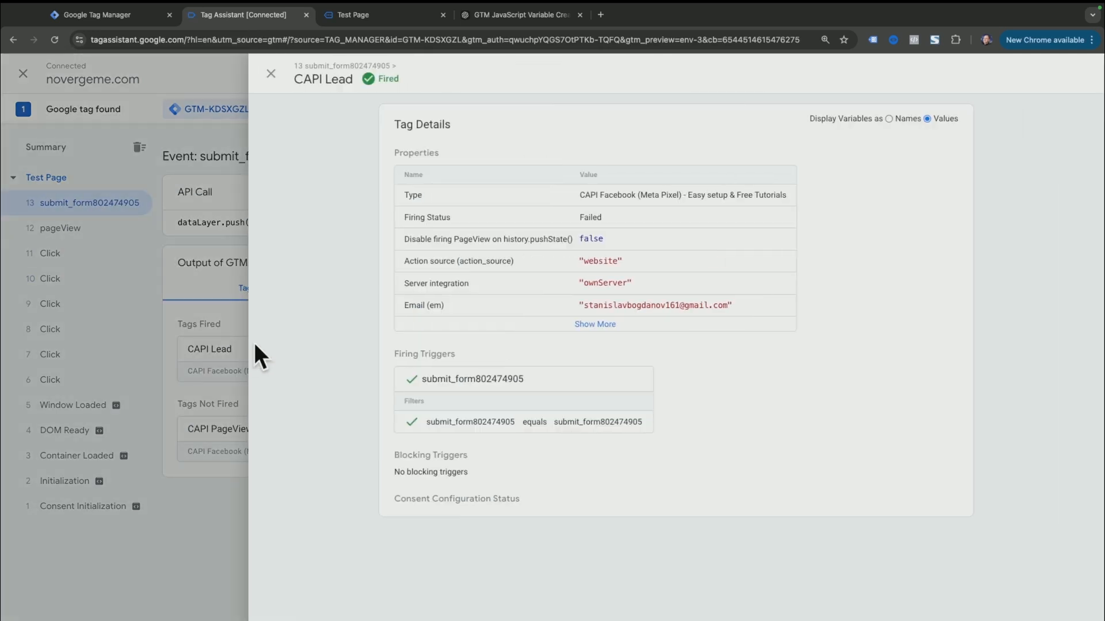
click(595, 324)
drag(590, 305, 737, 311)
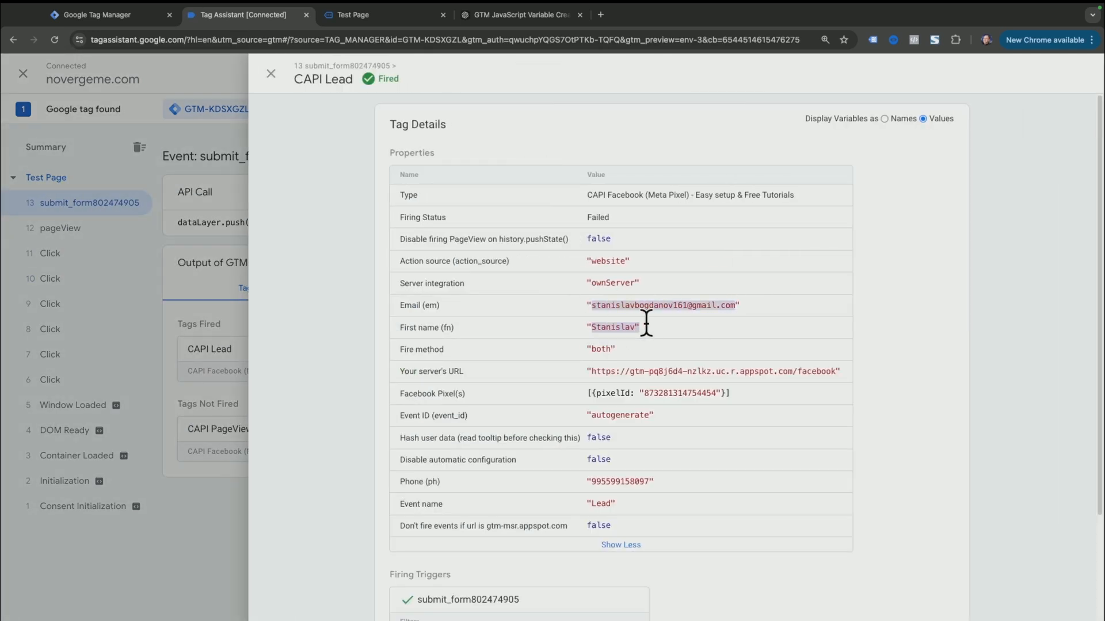
click(270, 73)
click(124, 16)
click(234, 78)
right_click(236, 163)
click(248, 166)
click(229, 13)
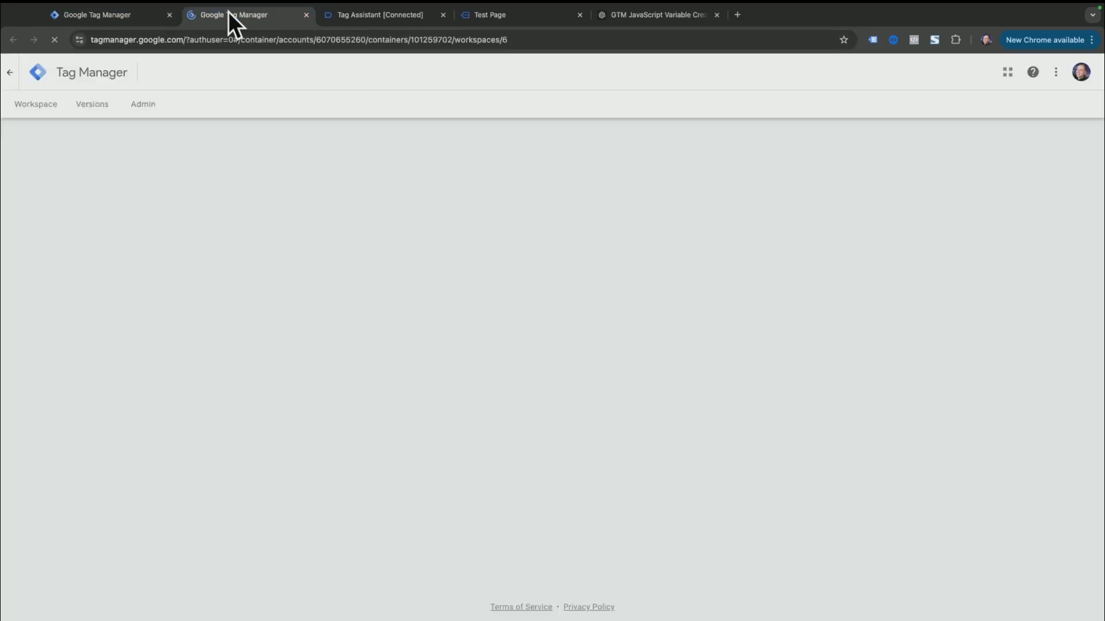
click(1008, 106)
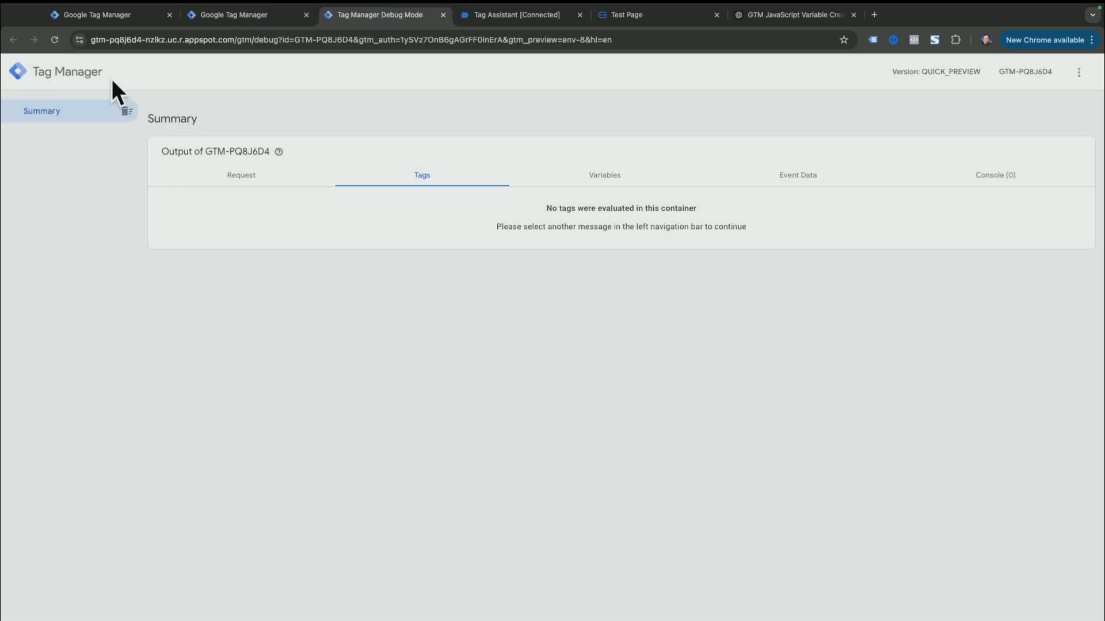
- Return to the web container, restart its preview, and switch to the newly connected test page
click(118, 15)
key(Escape)
click(1006, 108)
click(561, 296)
click(656, 16)
- Fill the test form's email and phone, keep only the first name in the Name field, and sign up
scroll(615, 345, down, 5)
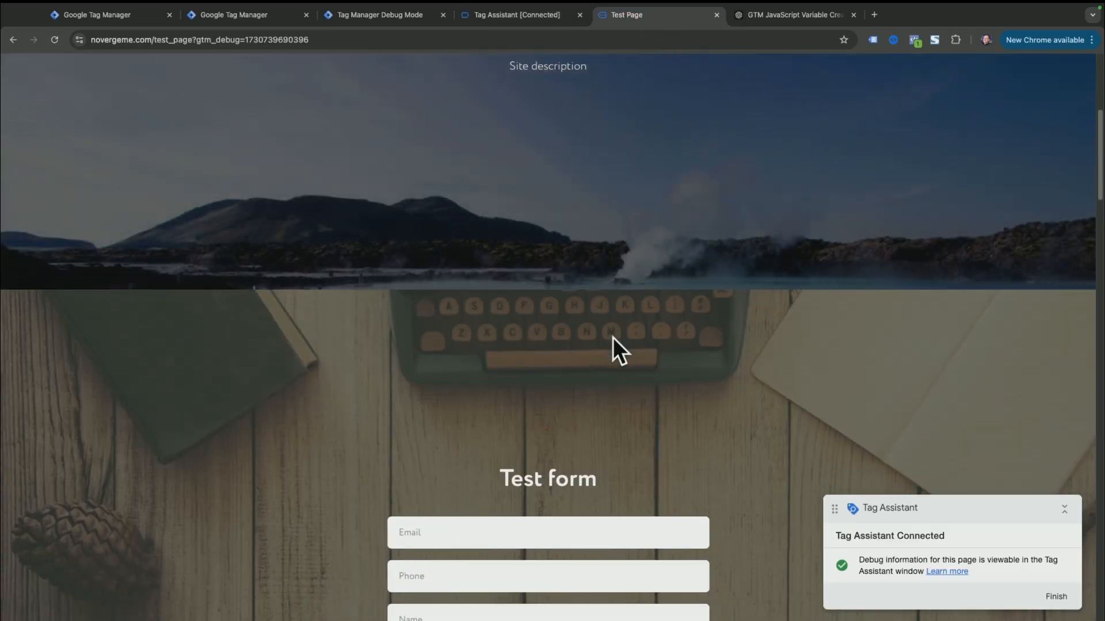
scroll(613, 338, down, 3)
click(571, 382)
click(525, 422)
drag(481, 474, 435, 472)
key(BackSpace)
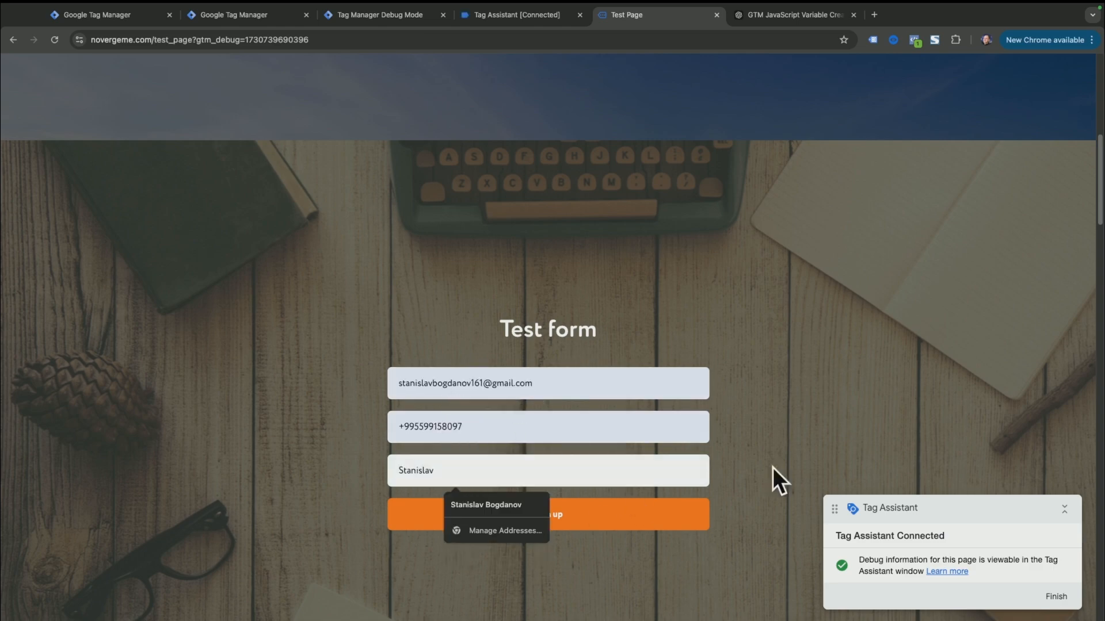
click(554, 528)
- In the server container's debug view, open the Lead event's CAPI Facebook | Server Tag and its outgoing HTTP request
click(340, 16)
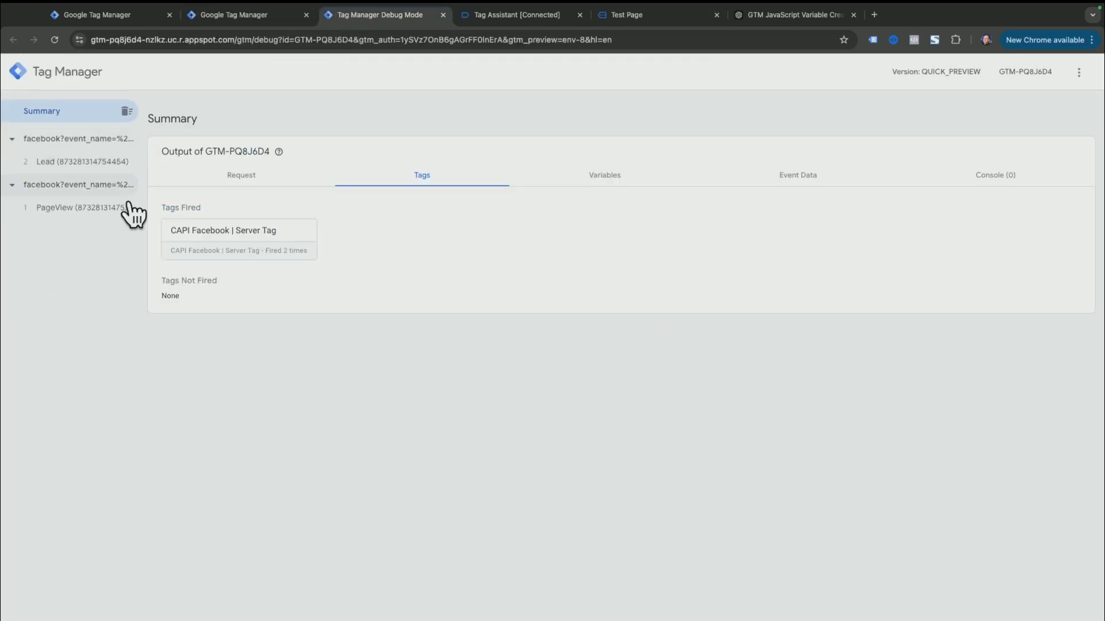
click(33, 163)
click(298, 245)
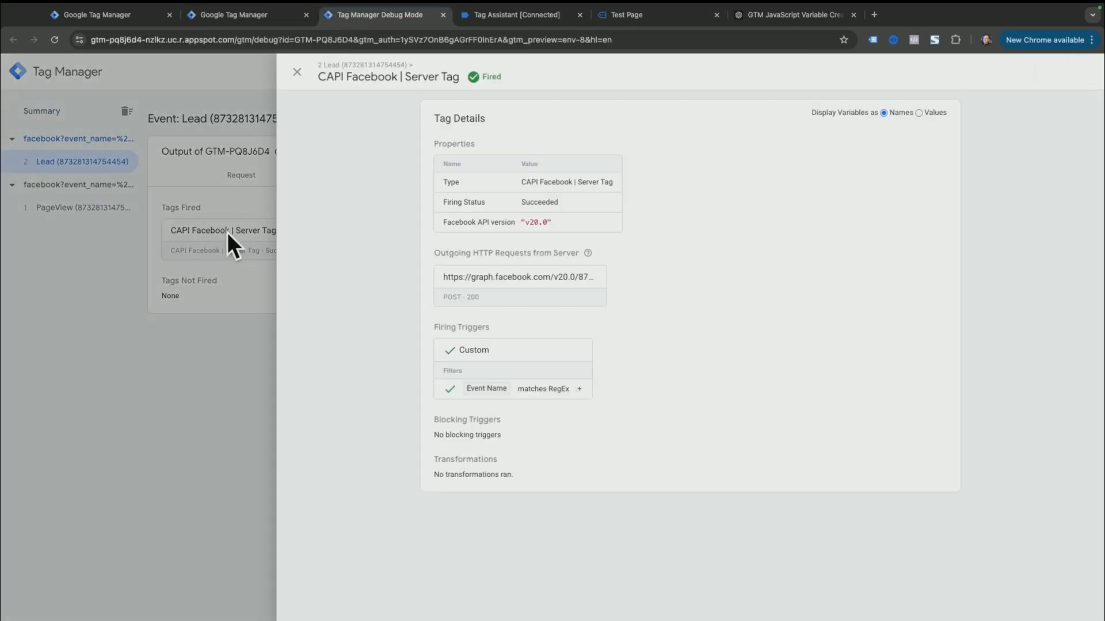
click(518, 280)
- Search the outgoing request for fn, ph and em, examine their values in the request body, and close the request details
key(super+f)
text(fn)
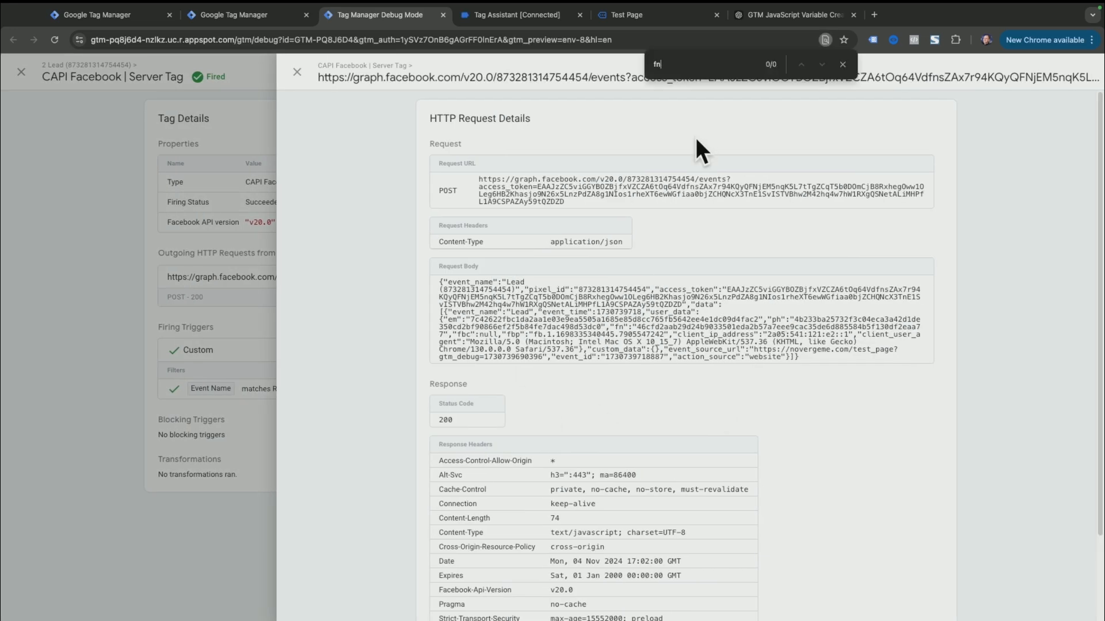
drag(633, 327, 449, 334)
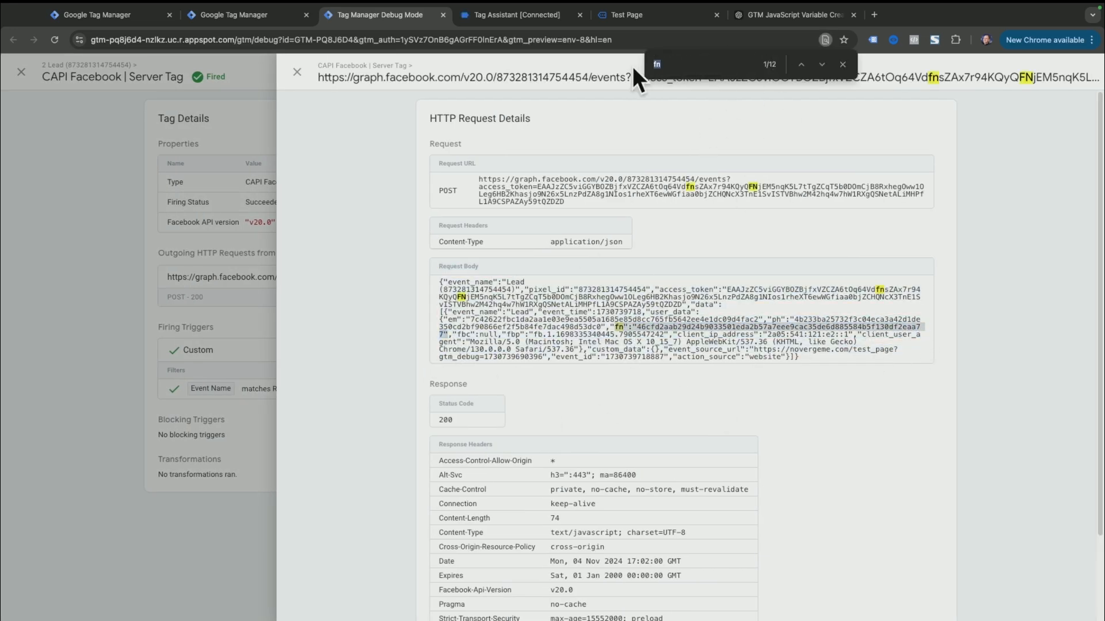
text(ph)
drag(770, 318, 845, 324)
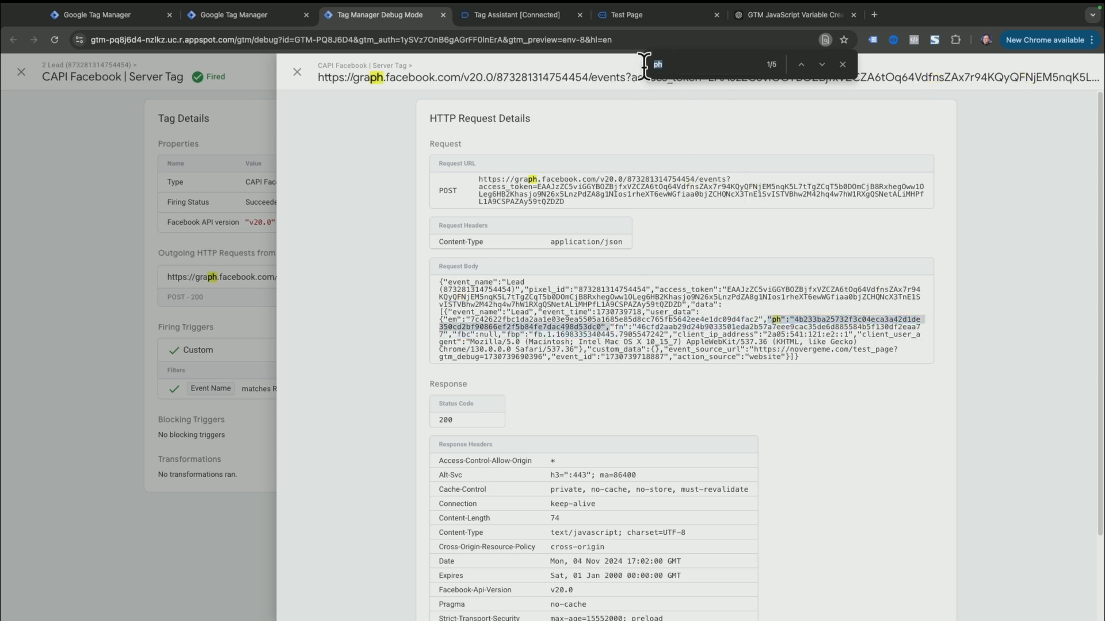
text(em)
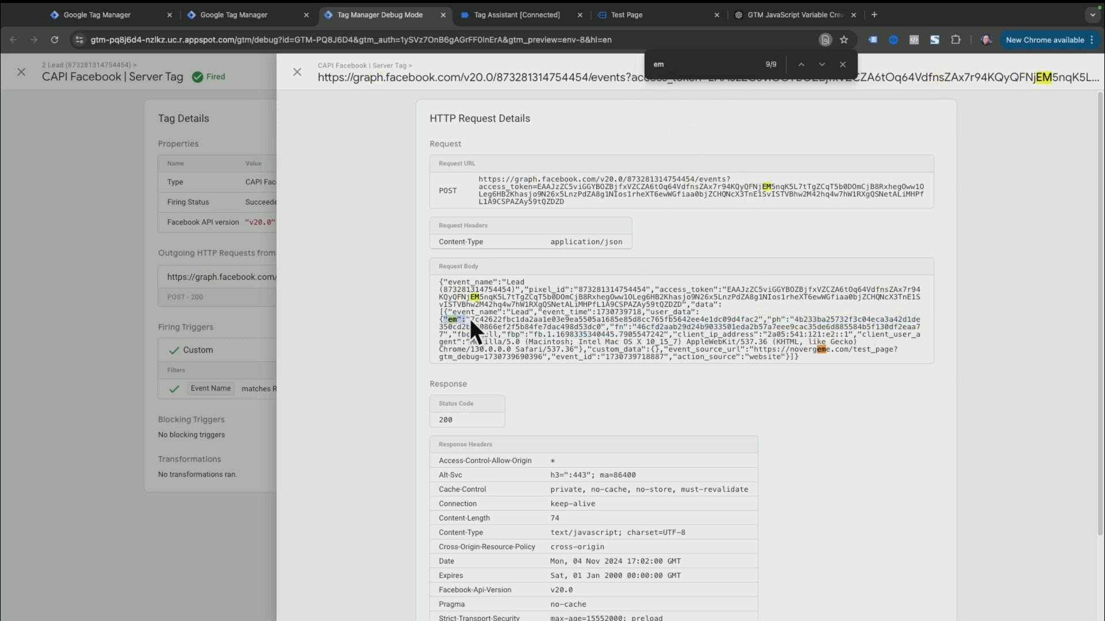
drag(445, 318, 748, 320)
drag(469, 321, 754, 320)
click(843, 66)
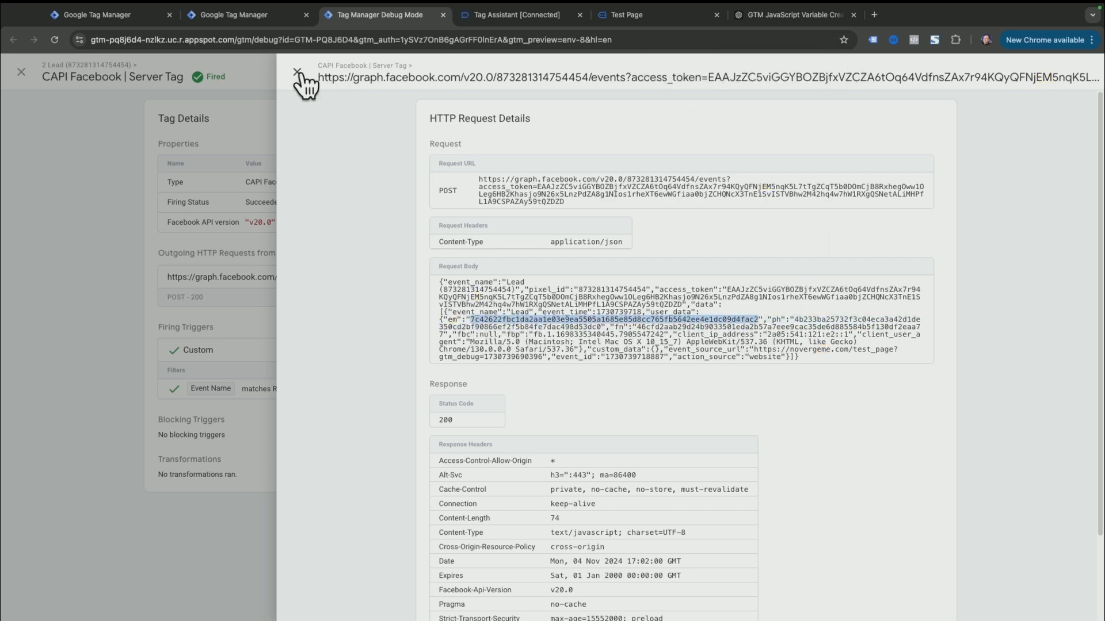
click(297, 72)
- Open the server container's CAPI Facebook | Server Client, check its Hash user data option, and close it without changes
click(205, 17)
click(83, 218)
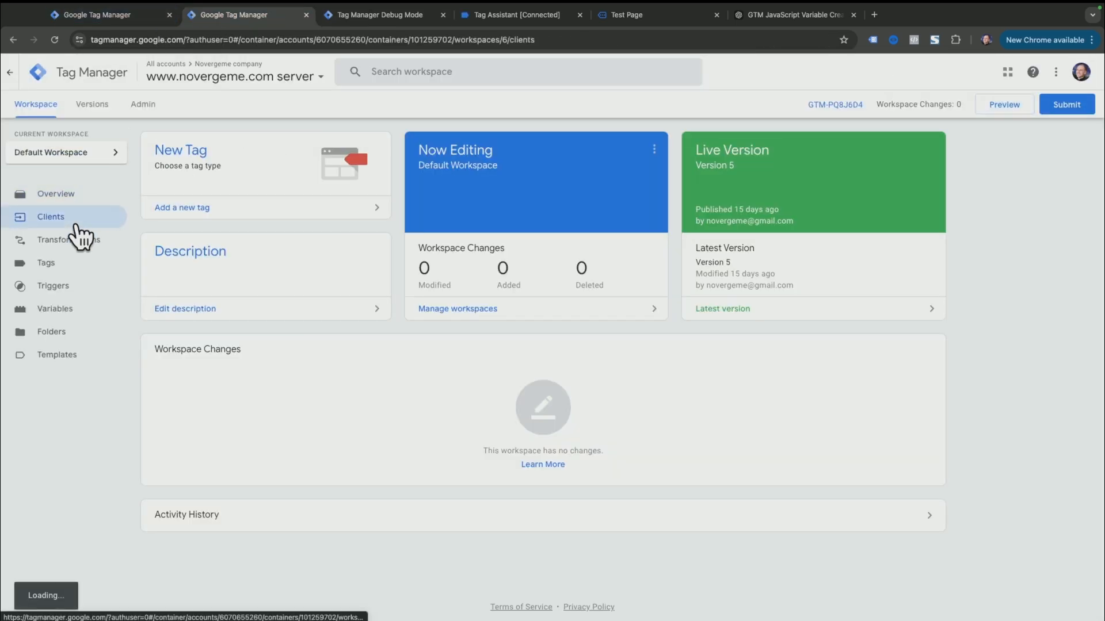
click(199, 243)
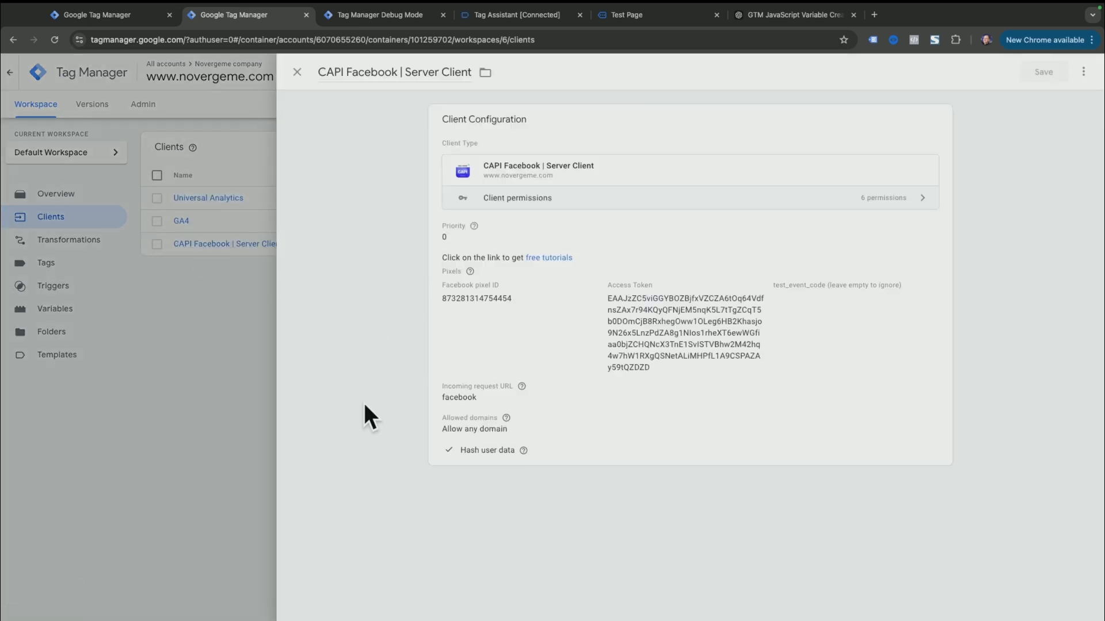
click(465, 457)
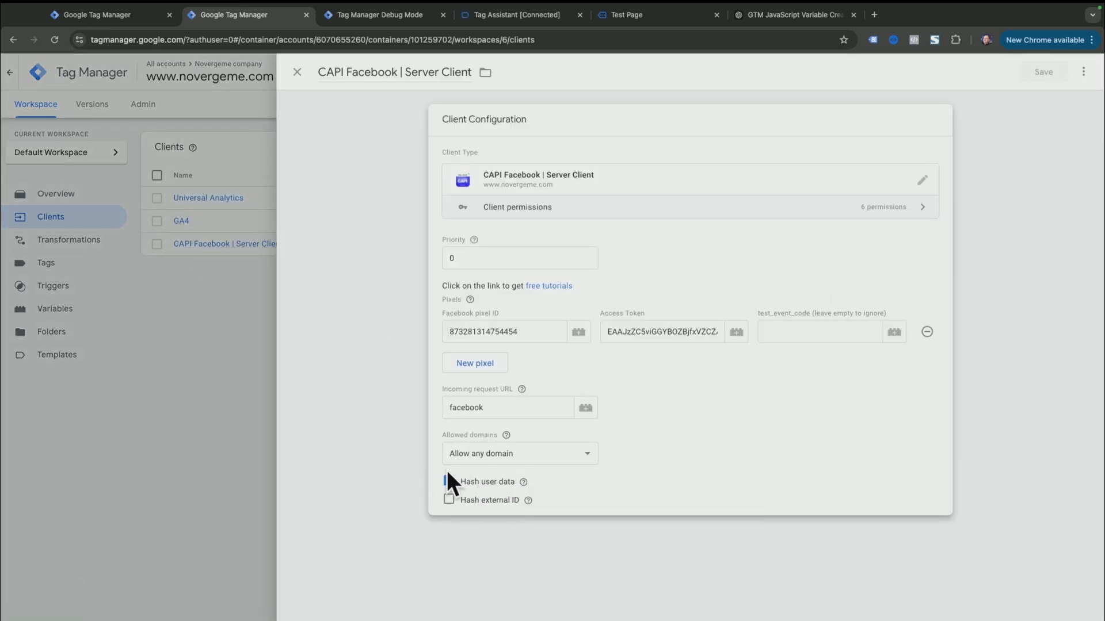
click(296, 72)
- On the test page, examine the em, ph and fn parameters in the Lead event's called URL in Meta Pixel Helper
click(607, 16)
click(913, 40)
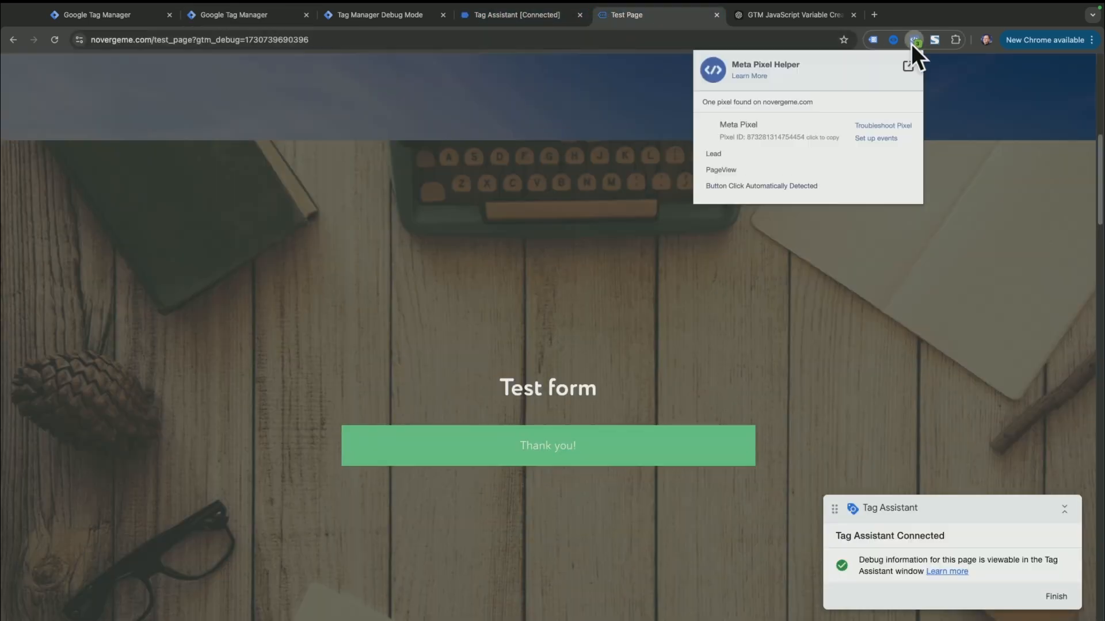
click(713, 156)
click(756, 192)
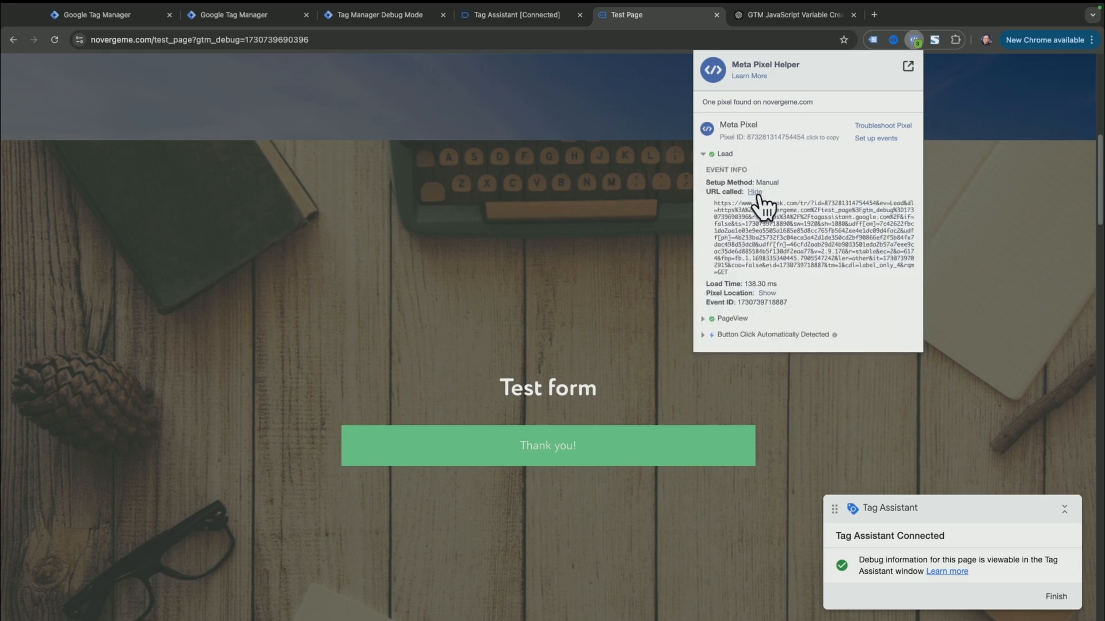
double_click(723, 237)
double_click(780, 244)
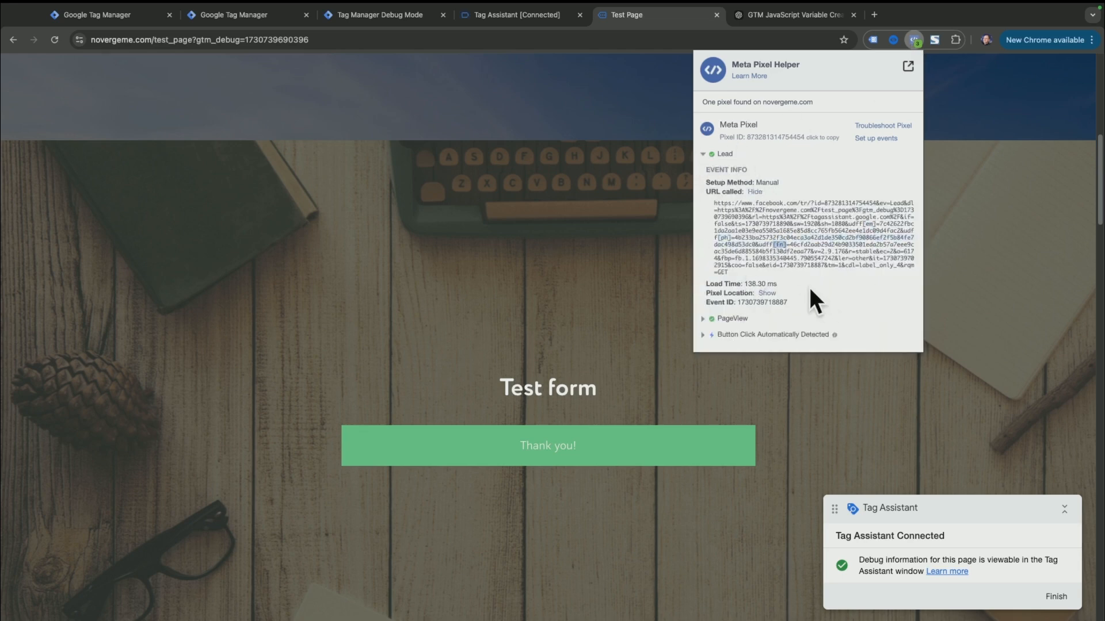